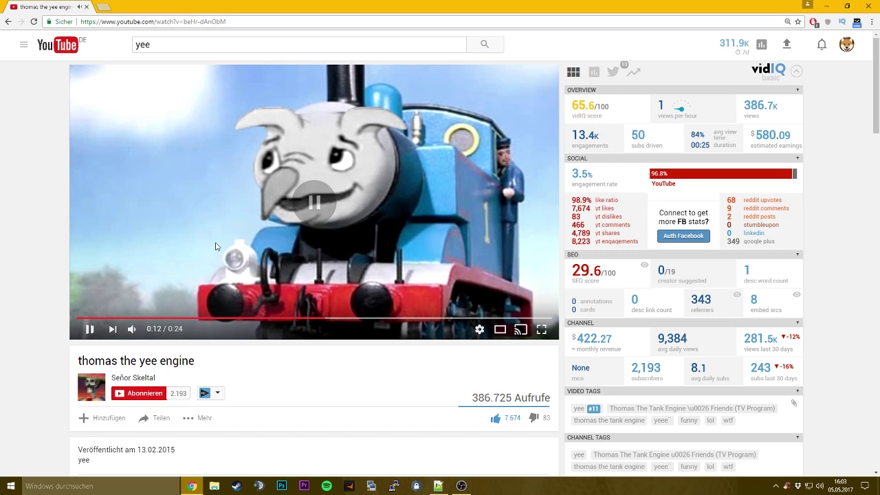
# Step: Pause the playing YouTube video and show the desktop
pyautogui.click(216, 248)
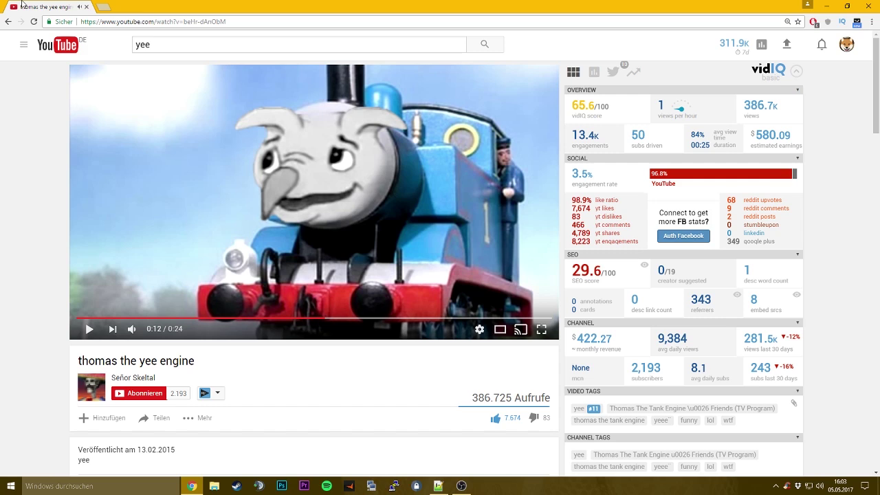
pyautogui.press('super+d')
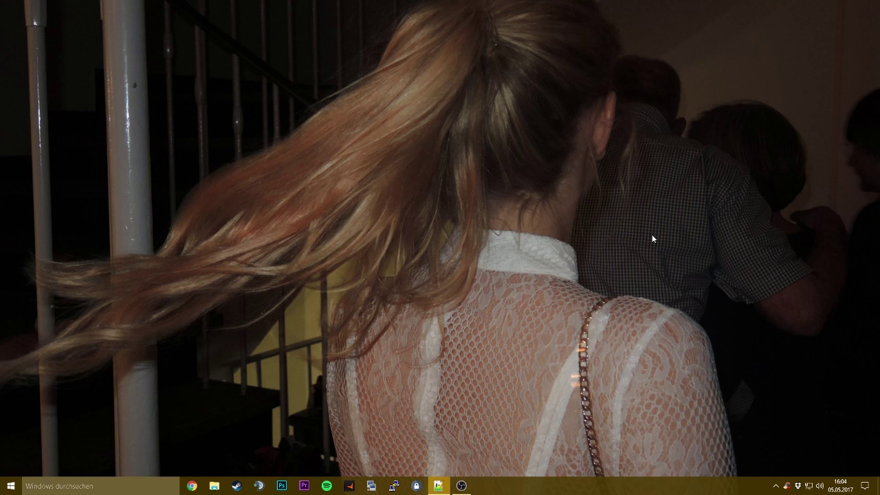
# Step: Open the Task Manager, review which programs start automatically with Windows and close it again
pyautogui.rightClick(520, 488)
pyautogui.click(569, 444)
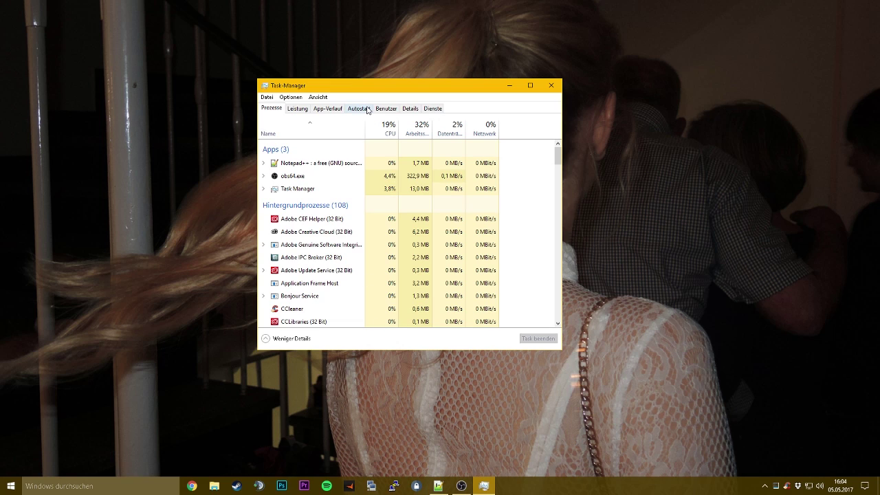
pyautogui.click(368, 110)
pyautogui.scroll(-2, 391, 213)
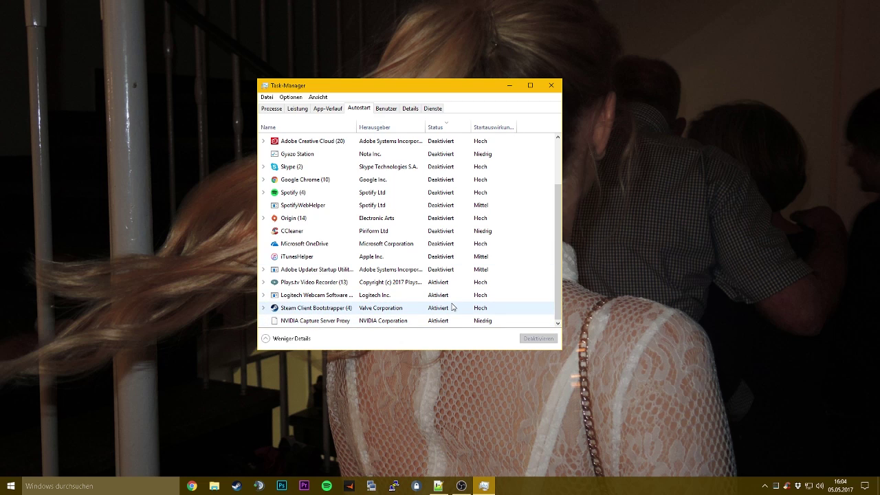
pyautogui.scroll(2, 453, 301)
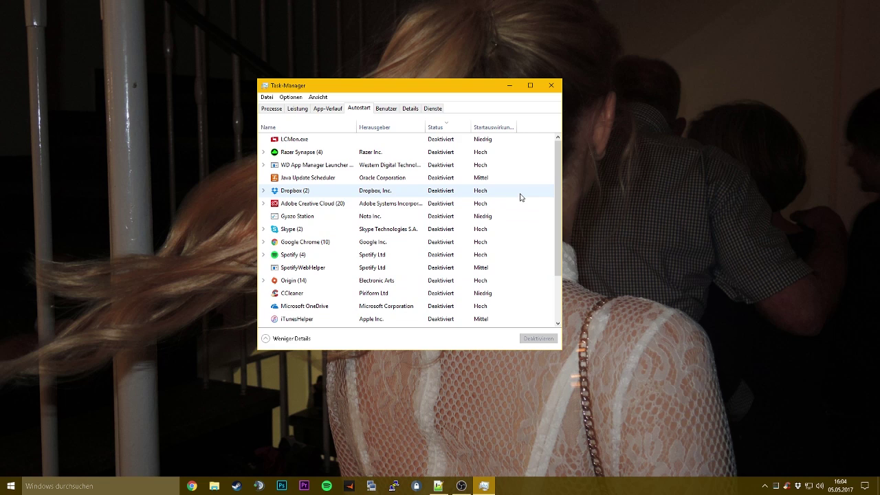
pyautogui.click(551, 86)
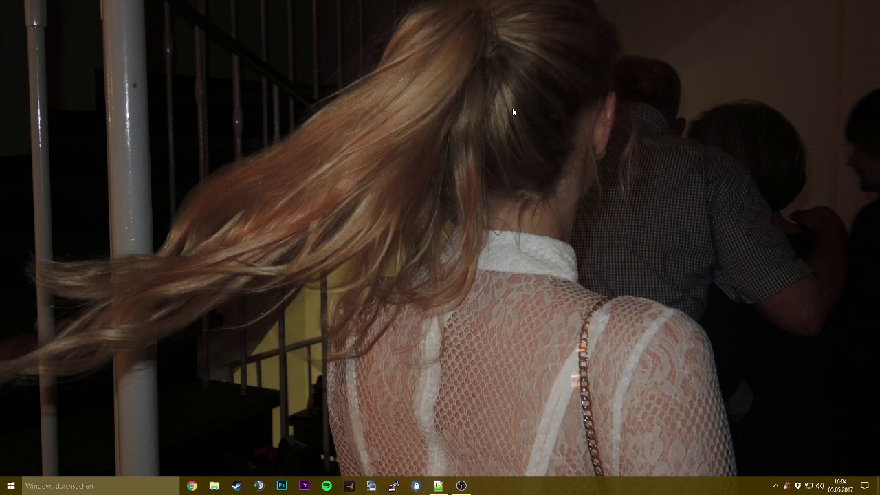
# Step: Find and open the System Configuration utility with msconfig
pyautogui.click(114, 486)
pyautogui.write('msconfig')
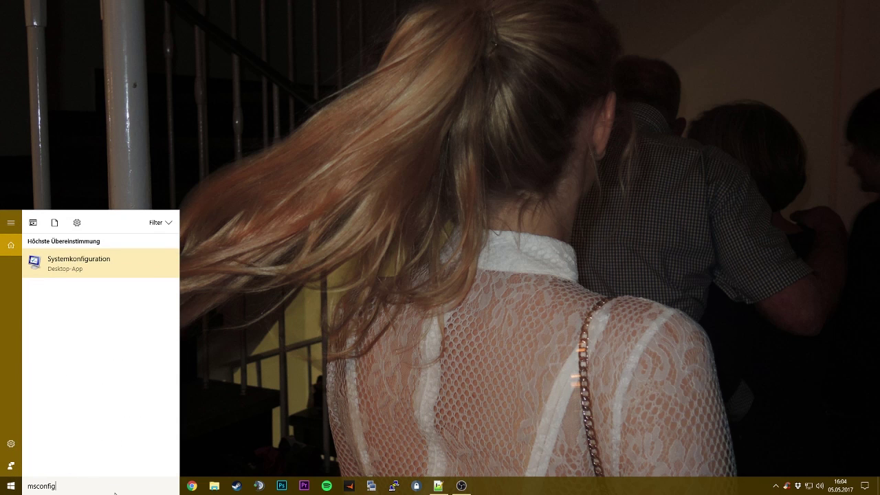
pyautogui.press('Return')
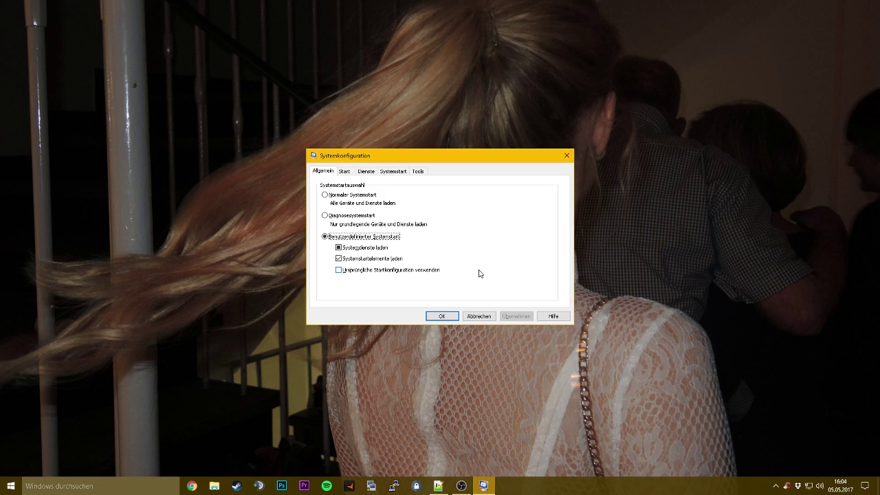
# Step: Set the number of processors to 8 in the advanced boot options of the Windows 10 entry
pyautogui.click(344, 171)
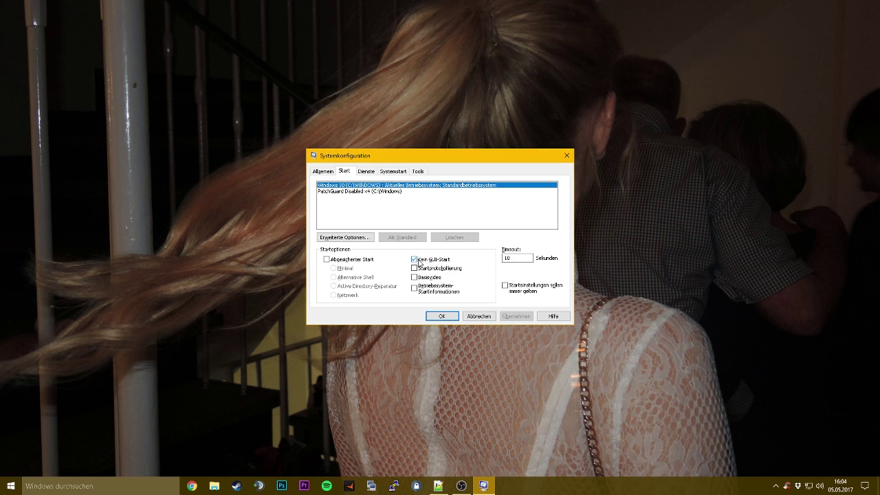
pyautogui.doubleClick(523, 257)
pyautogui.click(342, 237)
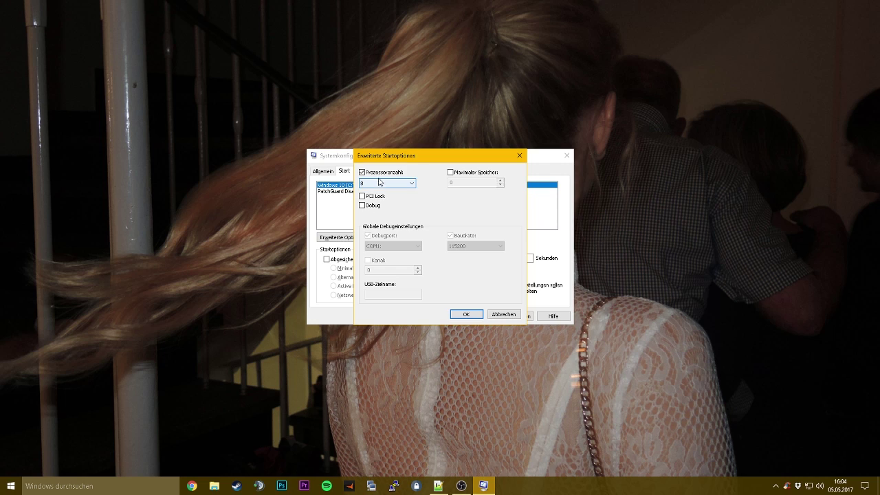
pyautogui.click(362, 172)
pyautogui.click(392, 183)
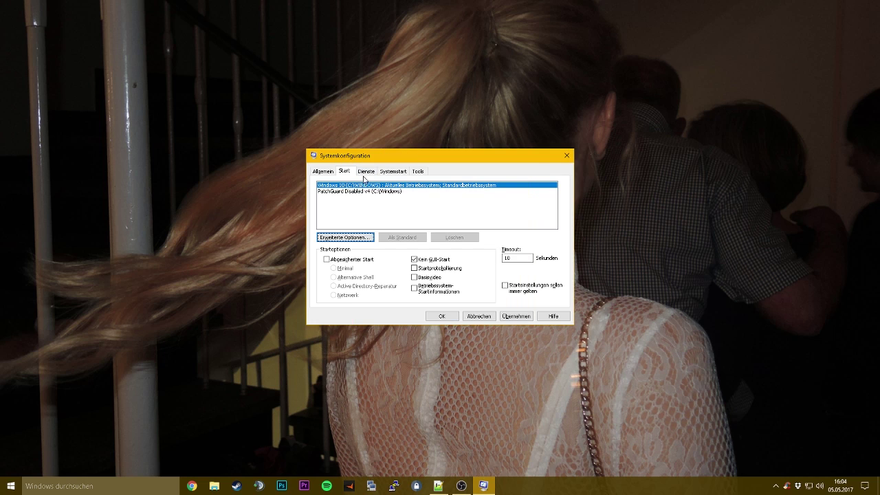
# Step: Hide all Microsoft services in the System Configuration's service list and disable all the remaining ones
pyautogui.click(366, 171)
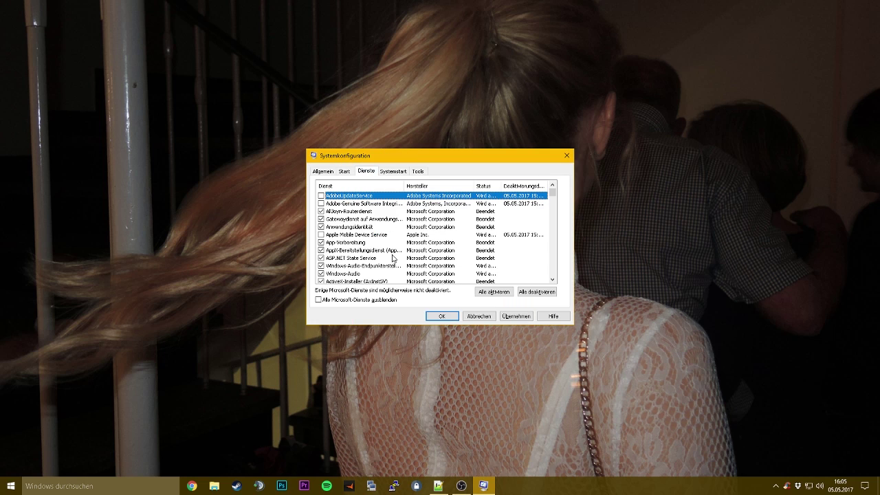
pyautogui.click(317, 300)
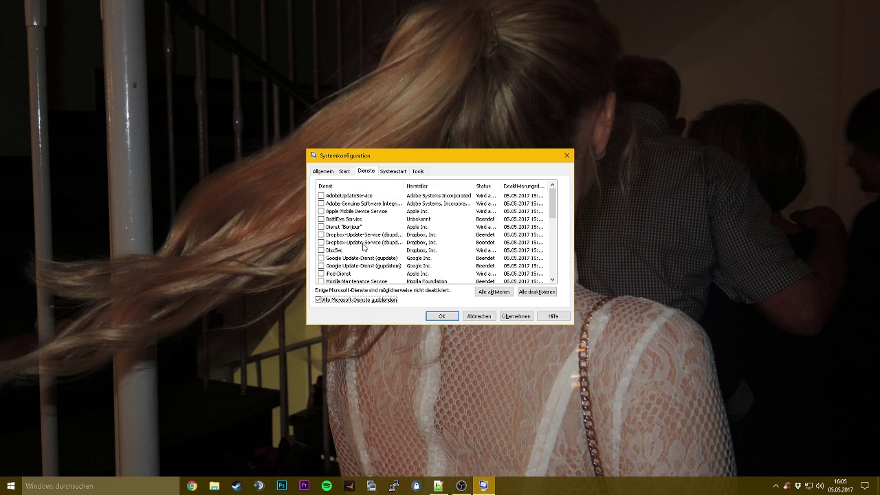
pyautogui.moveTo(555, 205); pyautogui.dragTo(544, 183)
pyautogui.click(542, 291)
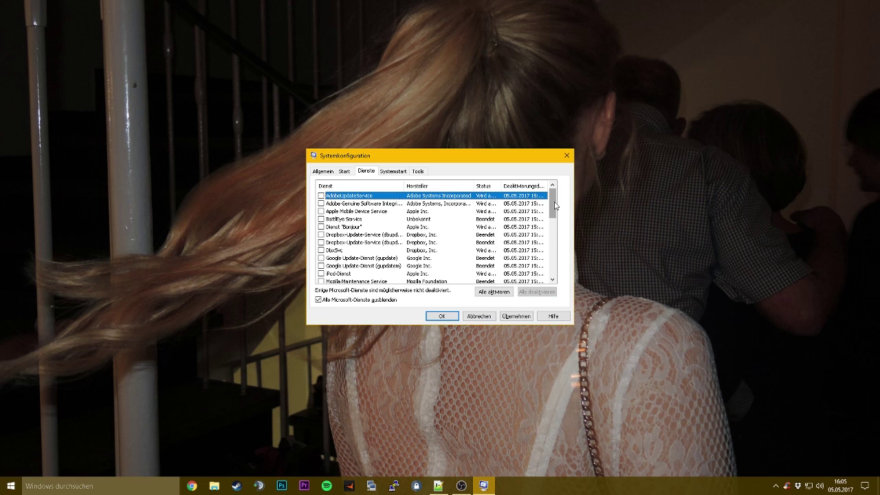
# Step: Re-enable the Steam Client Service and the Plays.tv Update Service in the service list
pyautogui.moveTo(554, 204); pyautogui.dragTo(549, 282)
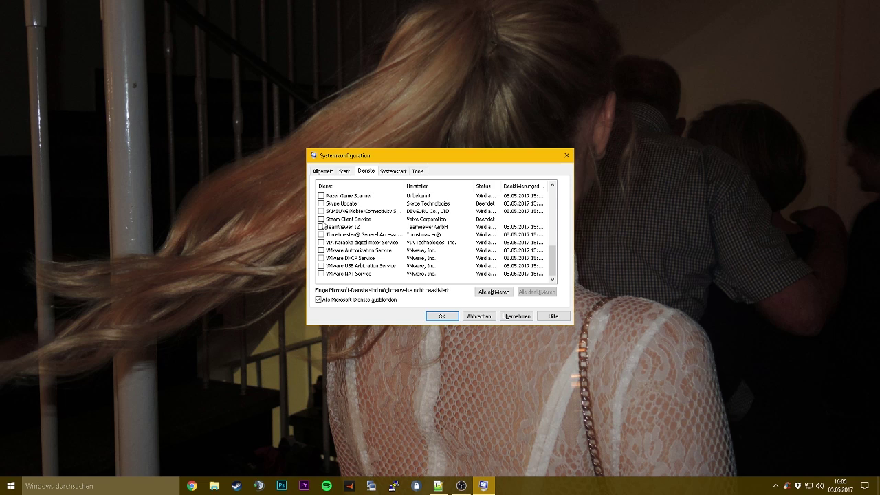
pyautogui.click(321, 219)
pyautogui.scroll(1, 335, 229)
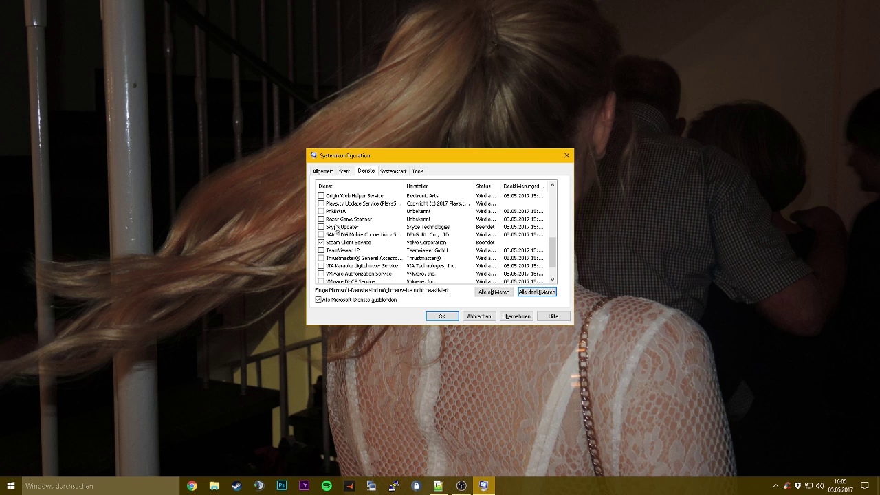
pyautogui.scroll(1, 336, 229)
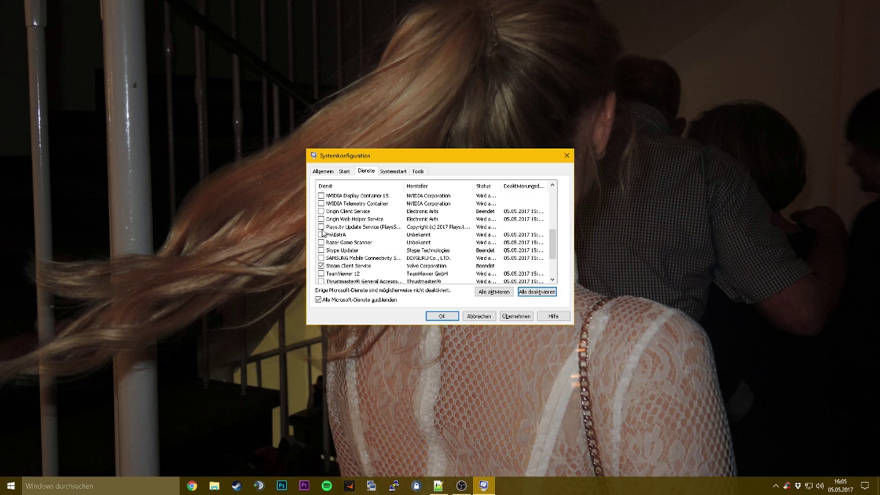
pyautogui.click(321, 228)
# Step: Re-enable the NVIDIA Display Container LS, Telemetry Container, NetworkService Container and LocalSystem Container services
pyautogui.scroll(2, 322, 237)
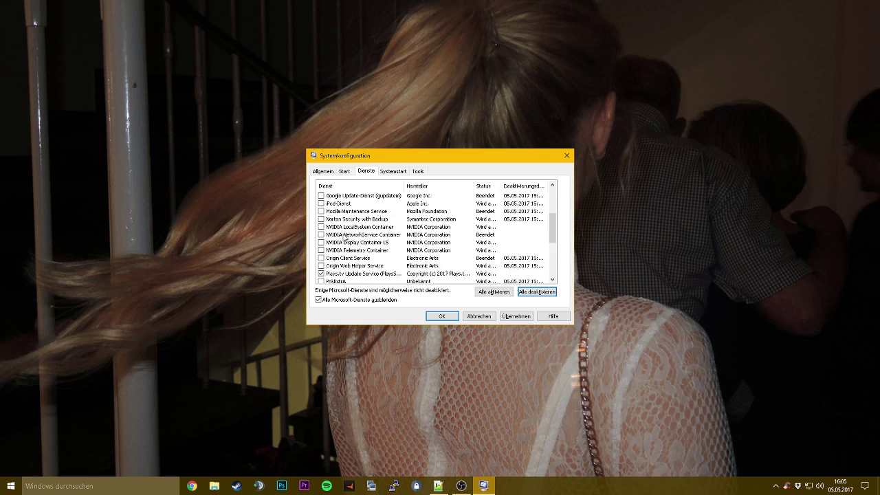
pyautogui.click(321, 243)
pyautogui.click(321, 251)
pyautogui.click(321, 235)
pyautogui.click(320, 227)
pyautogui.press('Home')
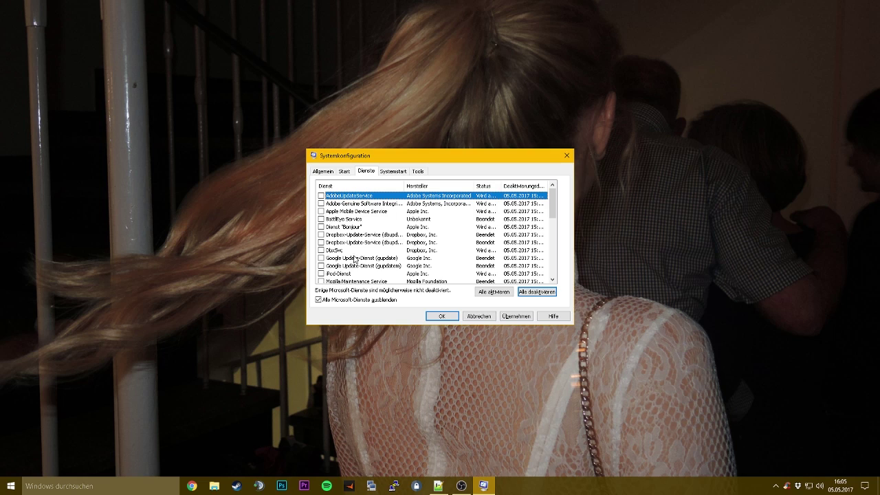
# Step: Apply the System Configuration changes and close the utility without restarting the computer
pyautogui.click(510, 317)
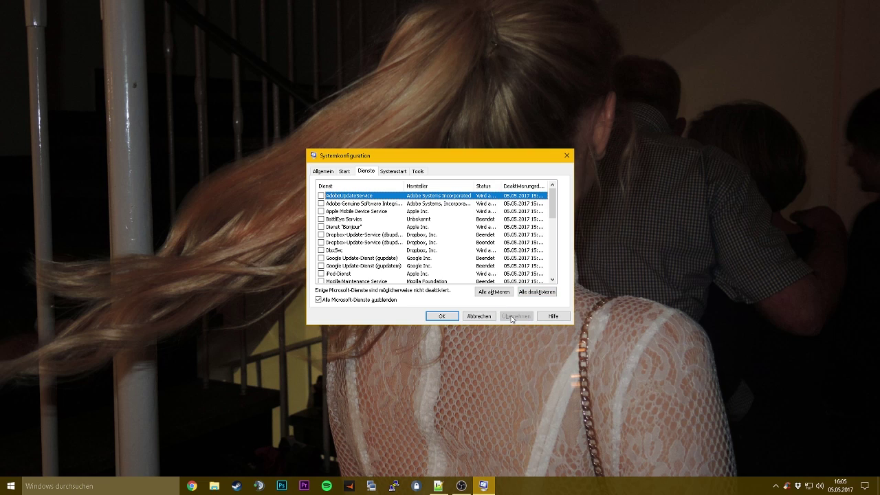
pyautogui.click(439, 316)
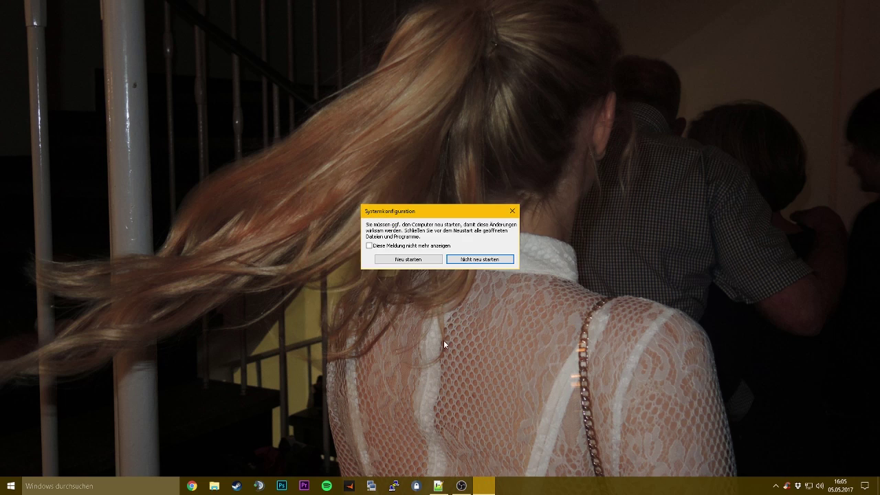
pyautogui.click(499, 259)
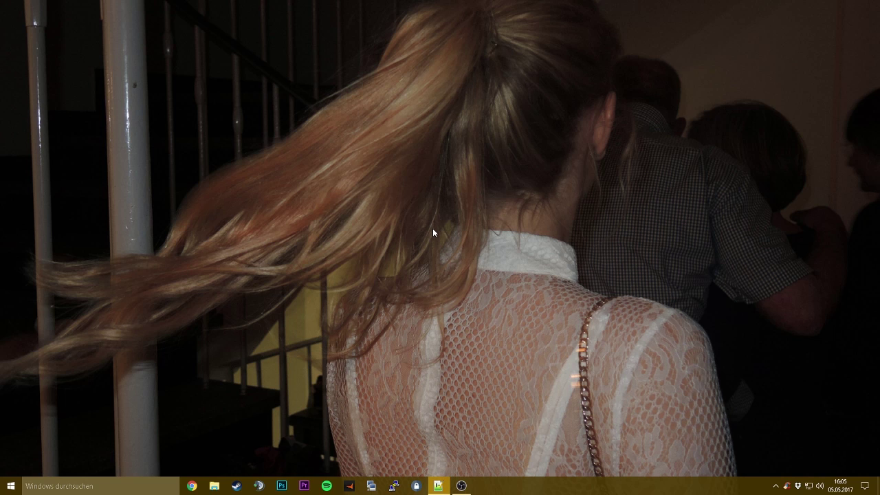
# Step: Open Dieser PC in the Explorer and show the computer's system properties
pyautogui.click(371, 485)
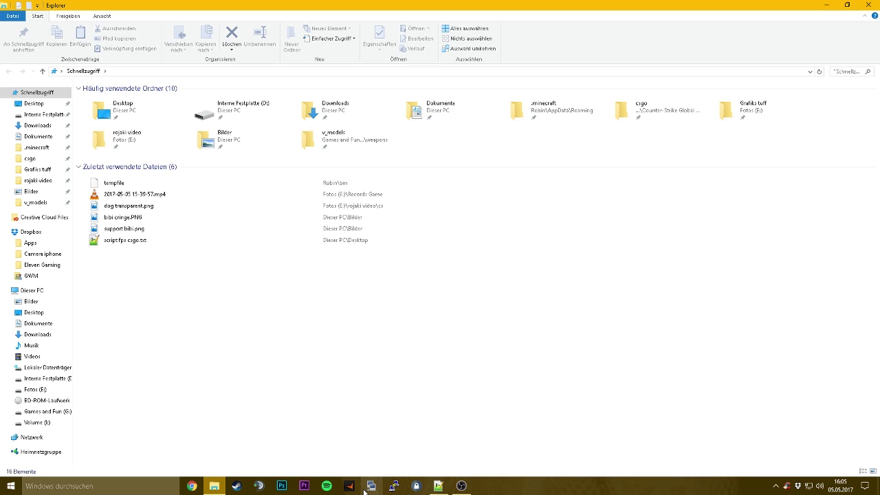
pyautogui.click(55, 291)
pyautogui.rightClick(294, 292)
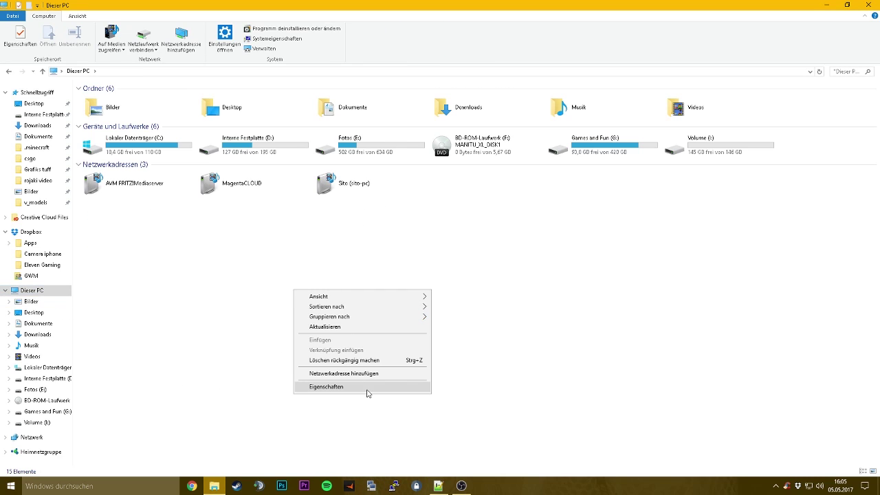
pyautogui.click(368, 386)
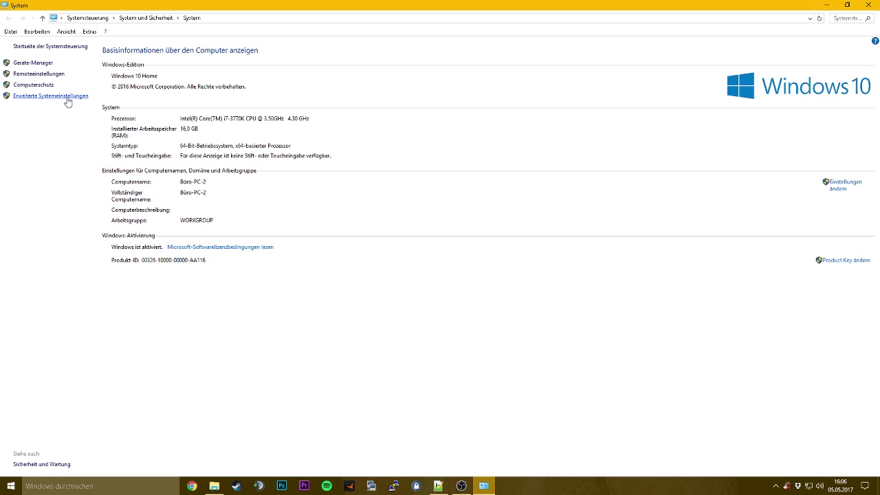
# Step: Confirm the visual effects option "Für optimale Leistung anpassen" in the advanced system settings' performance options, and minimize the System window
pyautogui.click(62, 97)
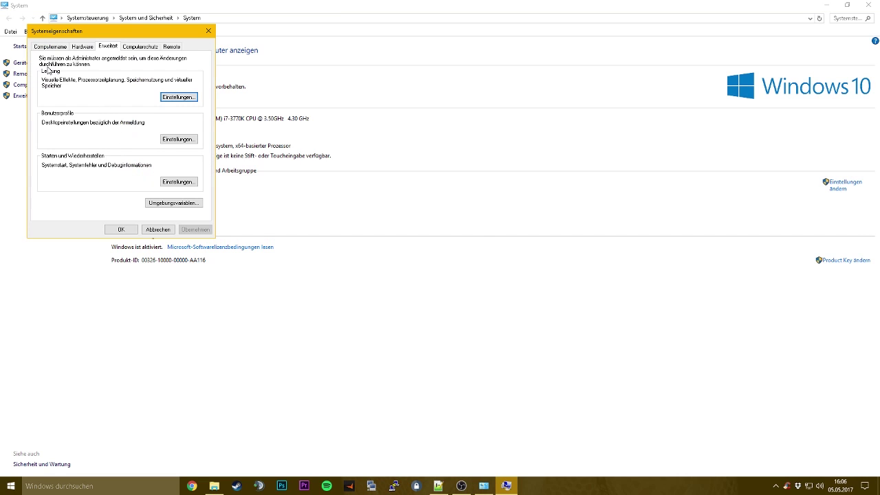
pyautogui.click(180, 98)
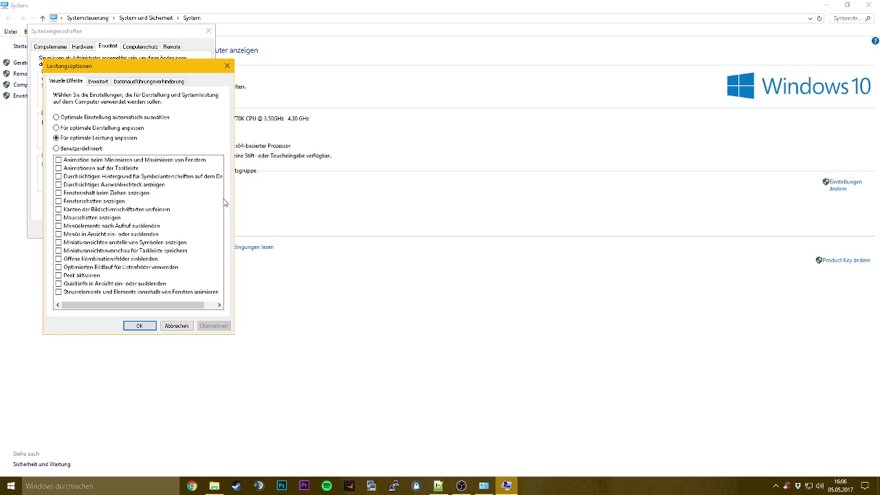
pyautogui.click(140, 325)
pyautogui.moveTo(144, 29); pyautogui.dragTo(394, 74)
pyautogui.click(475, 72)
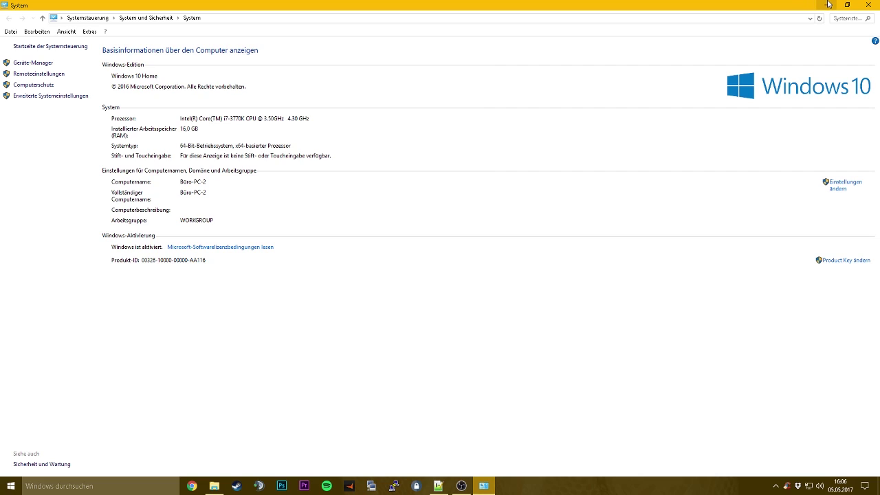
pyautogui.moveTo(771, 5); pyautogui.dragTo(614, 12)
pyautogui.click(827, 4)
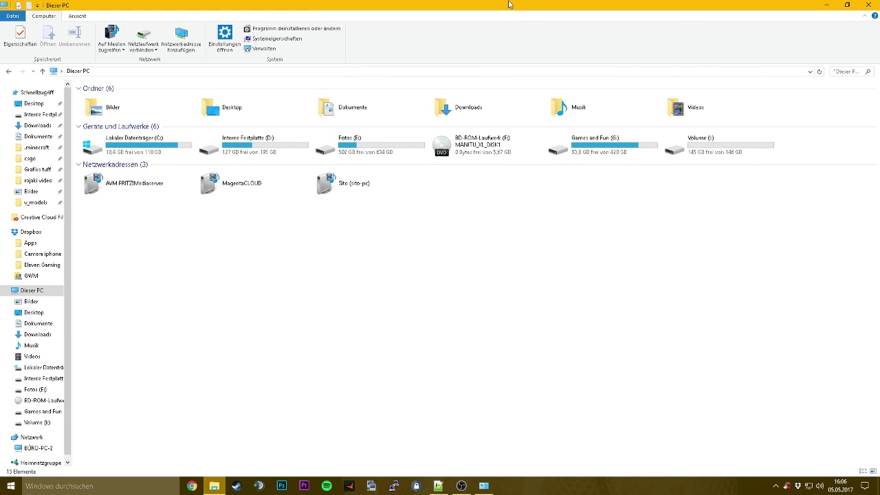
# Step: Open Computerverwaltung for Dieser PC and show the Dienste list under Dienste und Anwendungen
pyautogui.rightClick(33, 292)
pyautogui.click(66, 304)
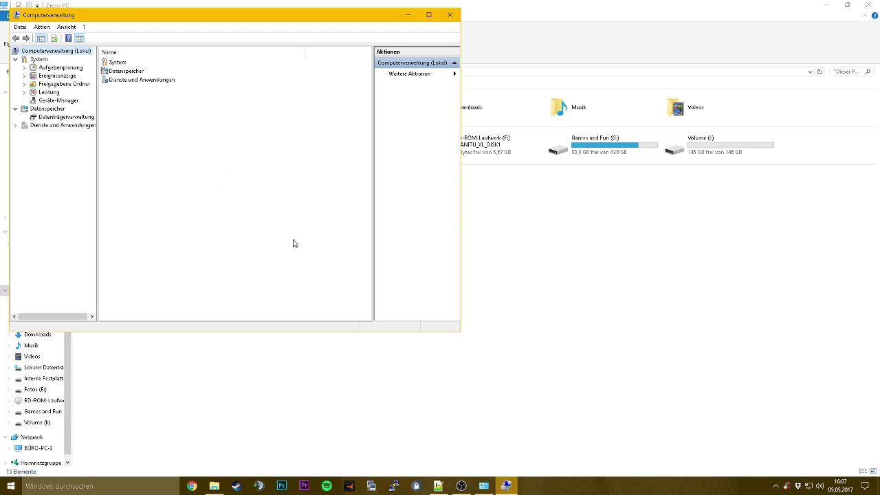
pyautogui.click(61, 126)
pyautogui.click(15, 126)
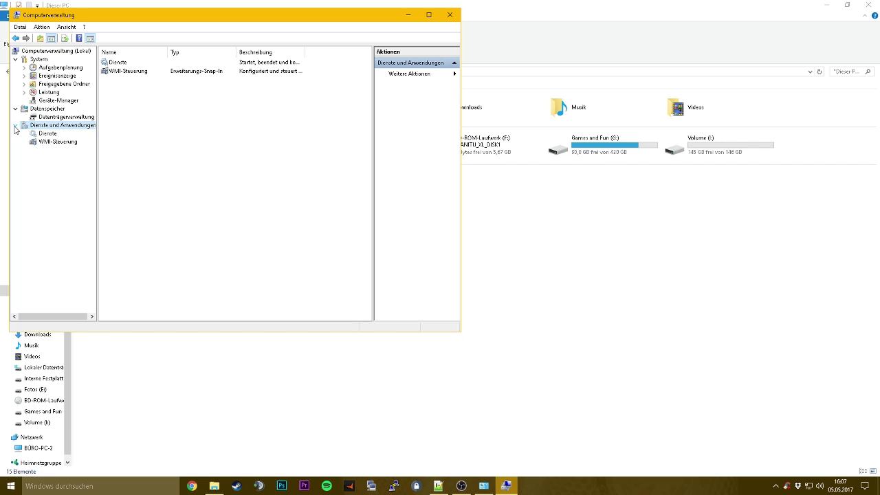
pyautogui.click(53, 134)
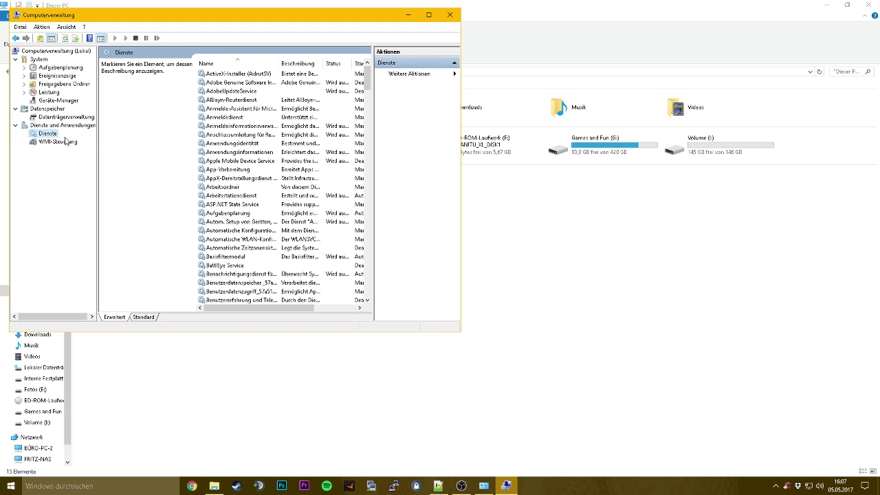
# Step: Find the Windows Search service in the Dienste list and open its properties
pyautogui.click(249, 128)
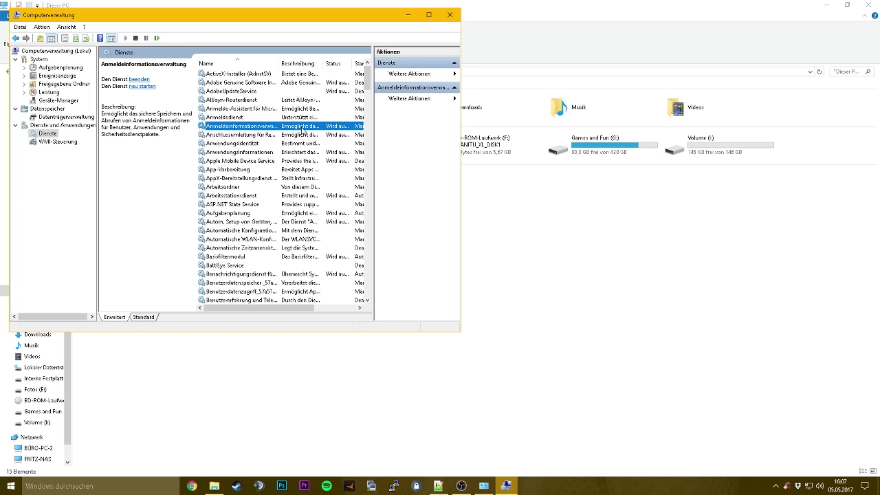
pyautogui.press('w')
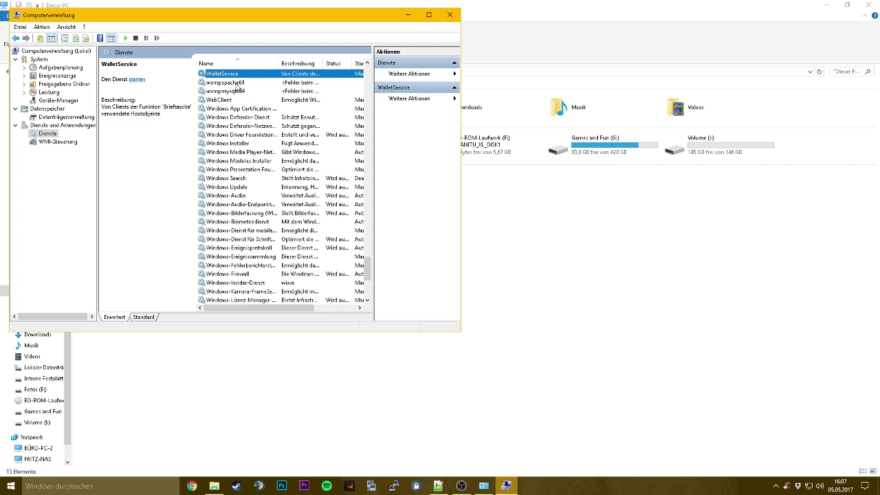
pyautogui.click(241, 180)
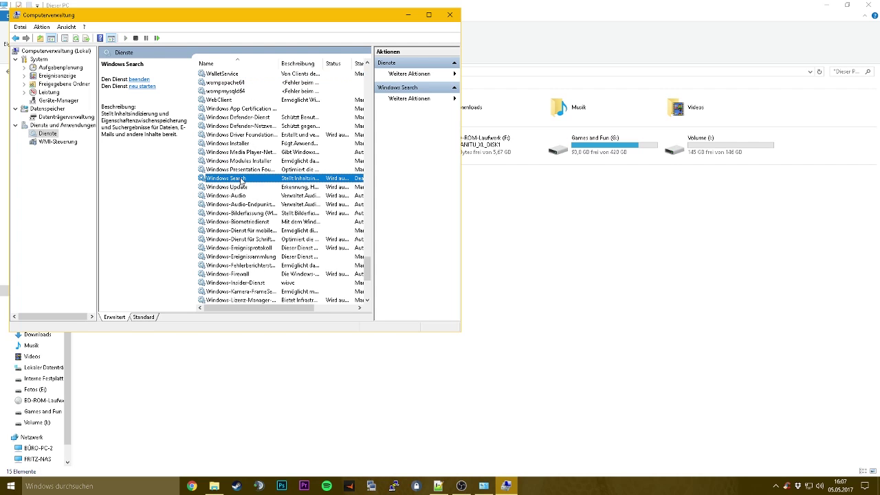
pyautogui.doubleClick(241, 179)
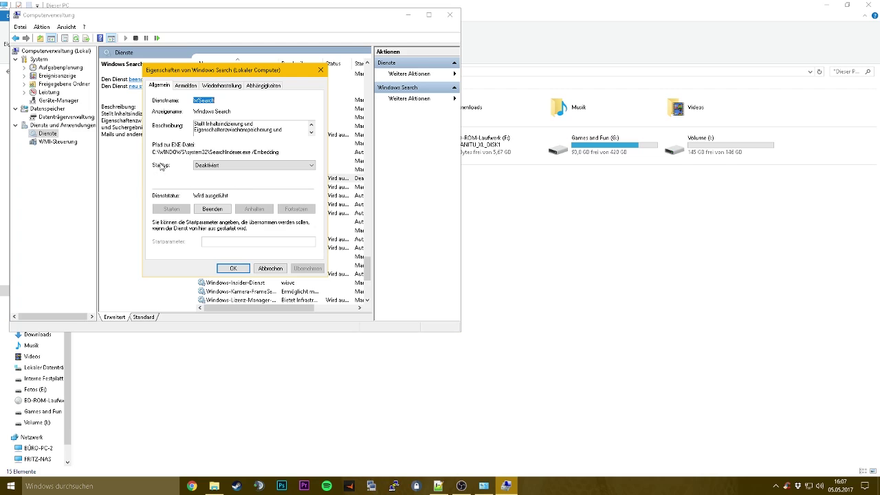
# Step: Set the Windows Search service's Starttyp to Deaktiviert, apply the change, and close Computerverwaltung
pyautogui.click(225, 166)
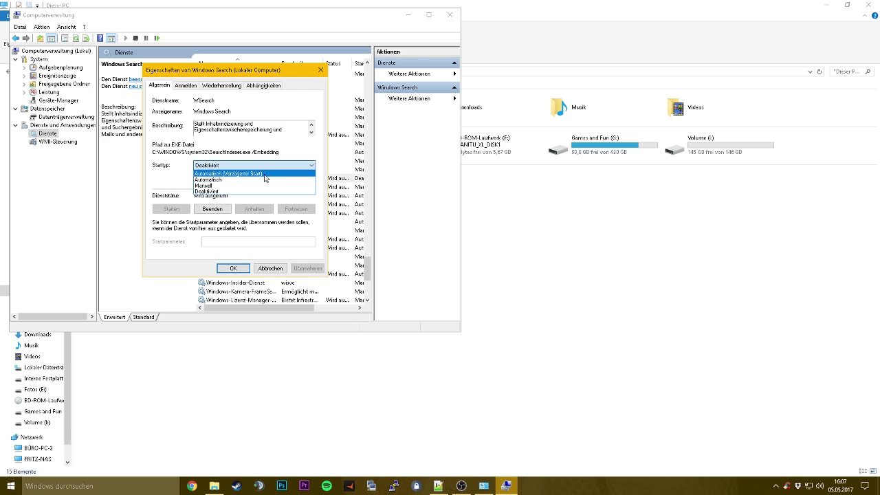
pyautogui.click(221, 191)
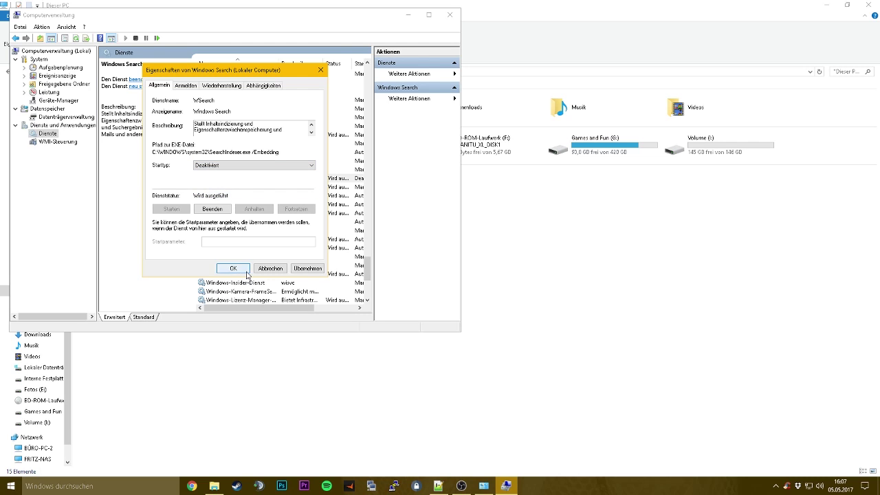
pyautogui.click(302, 269)
pyautogui.click(233, 268)
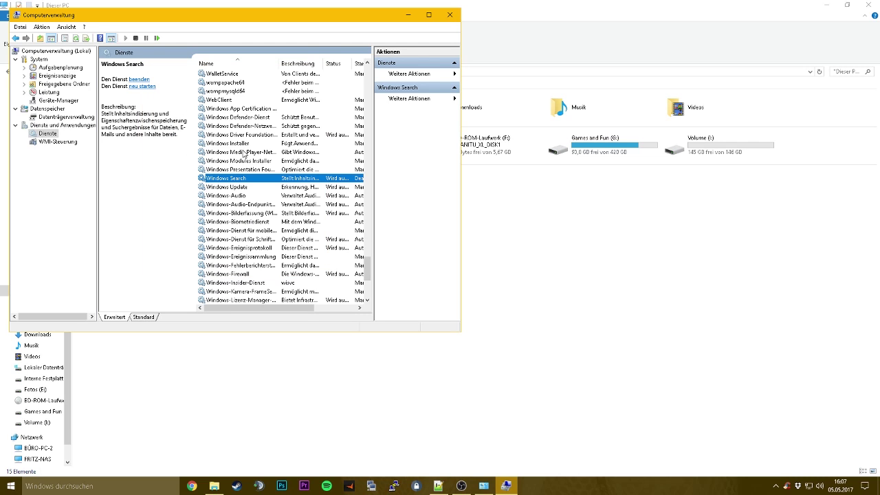
pyautogui.click(449, 14)
# Step: Search Windows for "sys" and open the Systemsteuerung
pyautogui.click(112, 486)
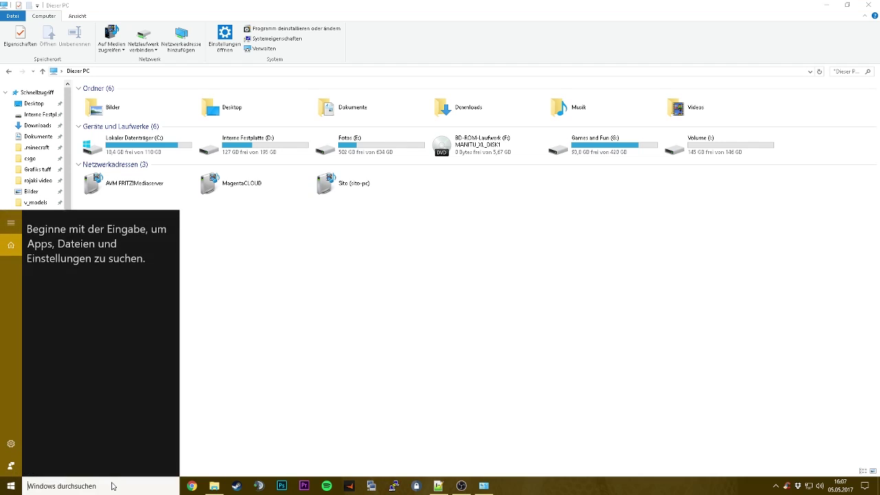
pyautogui.write('sys')
pyautogui.press('Return')
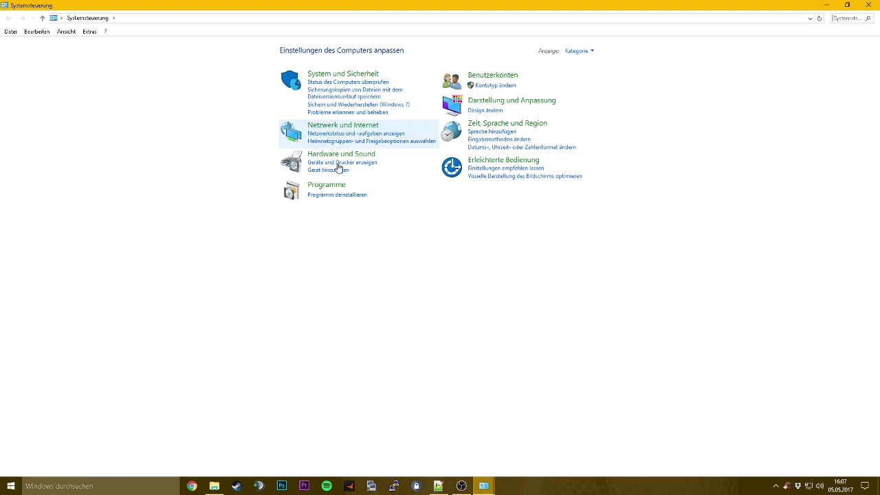
# Step: Search the Systemsteuerung for "en", view the Energiesparpläne in Energieoptionen, and close that window and the Explorer
pyautogui.click(845, 15)
pyautogui.write('en')
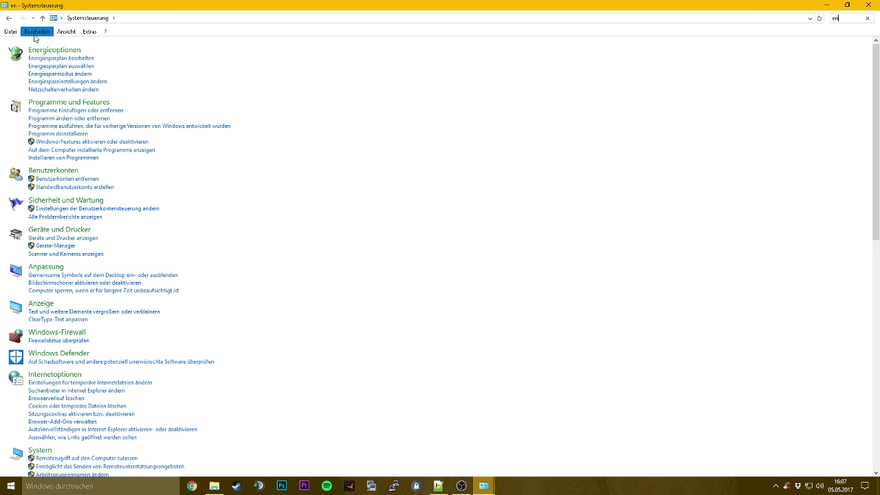
pyautogui.click(52, 51)
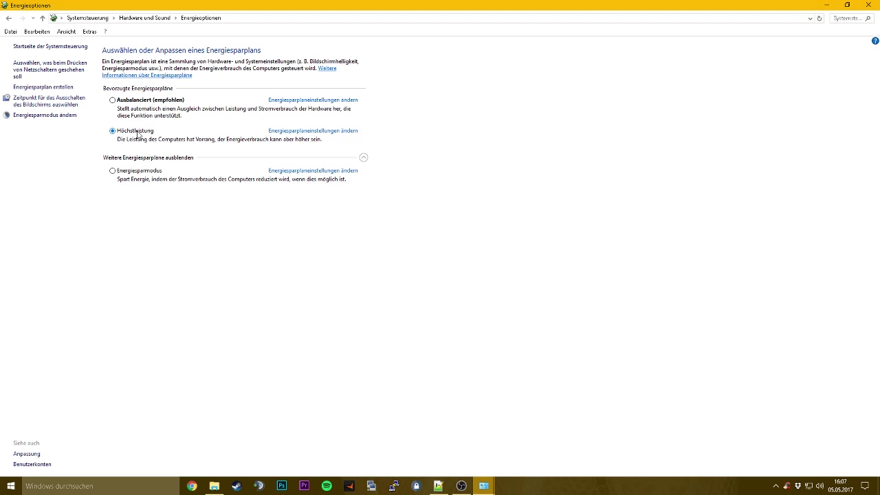
pyautogui.click(868, 4)
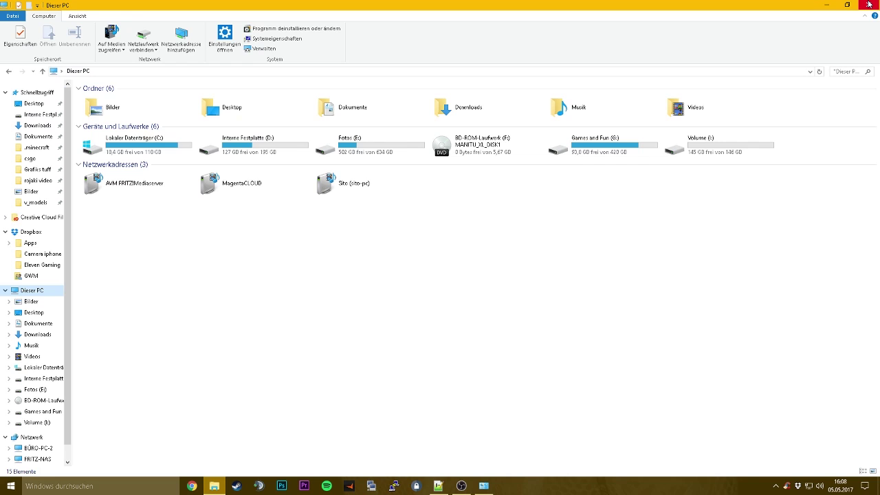
pyautogui.click(868, 4)
# Step: Open the NVIDIA Systemsteuerung from the desktop and set the preferred image setting under Bildeinstellungen mit Vorschau anpassen fully to Leistung
pyautogui.rightClick(333, 111)
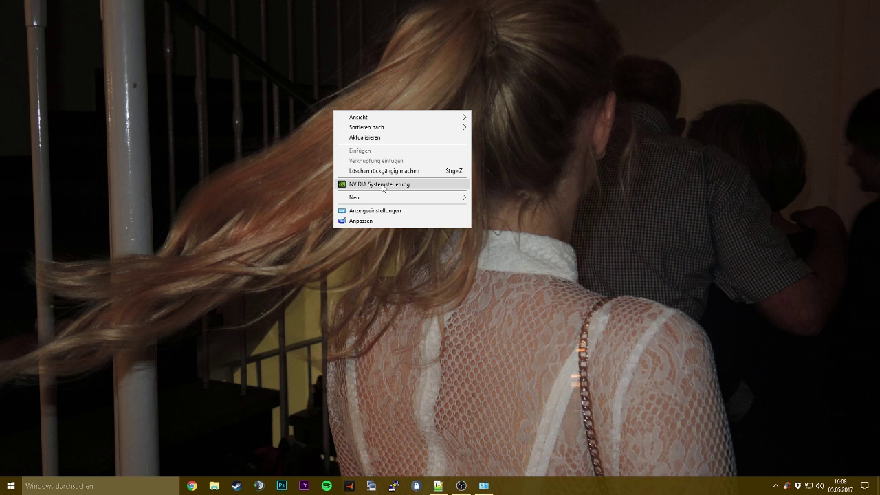
pyautogui.click(329, 184)
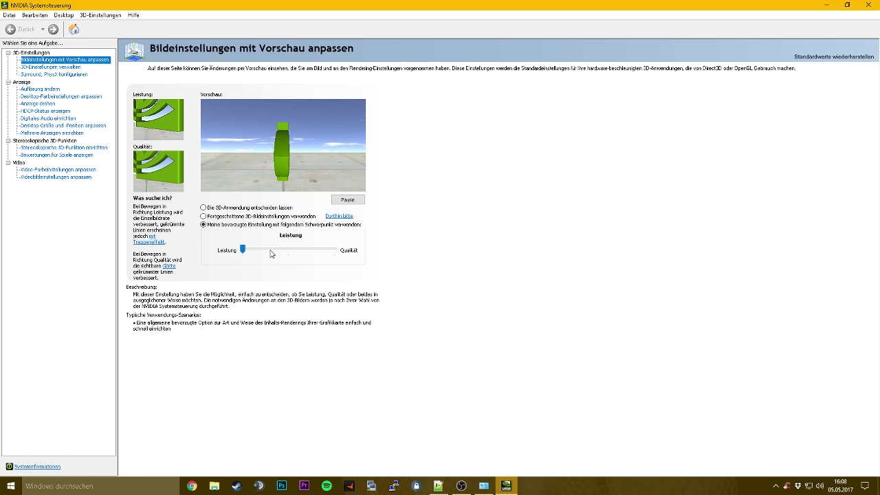
pyautogui.moveTo(242, 250)
pyautogui.mouseDown()
pyautogui.moveTo(288, 250)
pyautogui.moveTo(241, 252)
pyautogui.mouseUp()
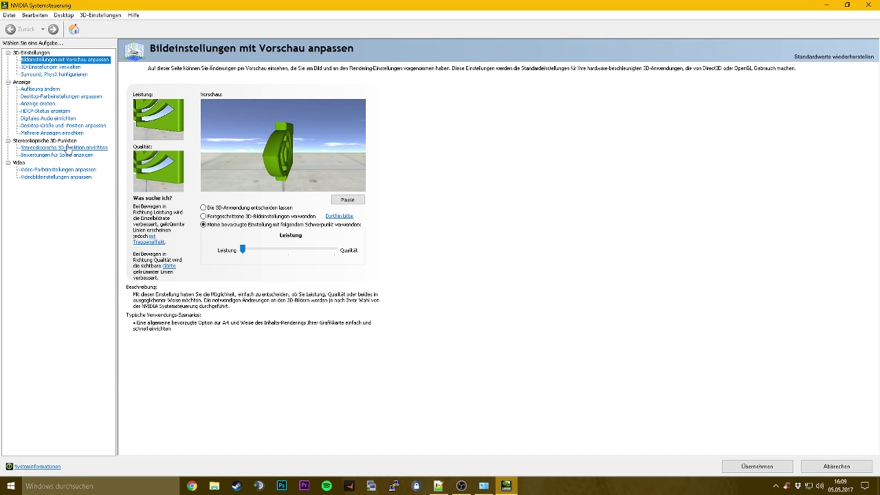
# Step: Set Vertikale Synchronisierung to Aus in the global 3D-Einstellungen, apply the changes, and close the NVIDIA Systemsteuerung
pyautogui.click(58, 67)
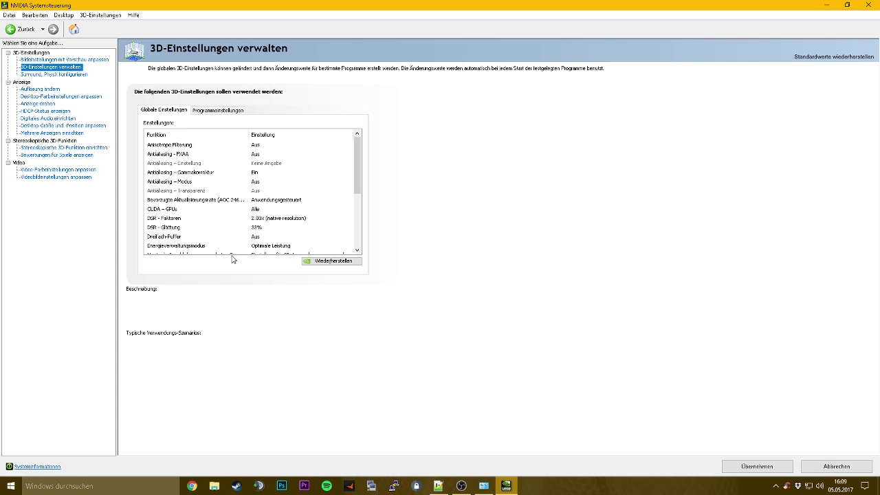
pyautogui.scroll(-4, 295, 207)
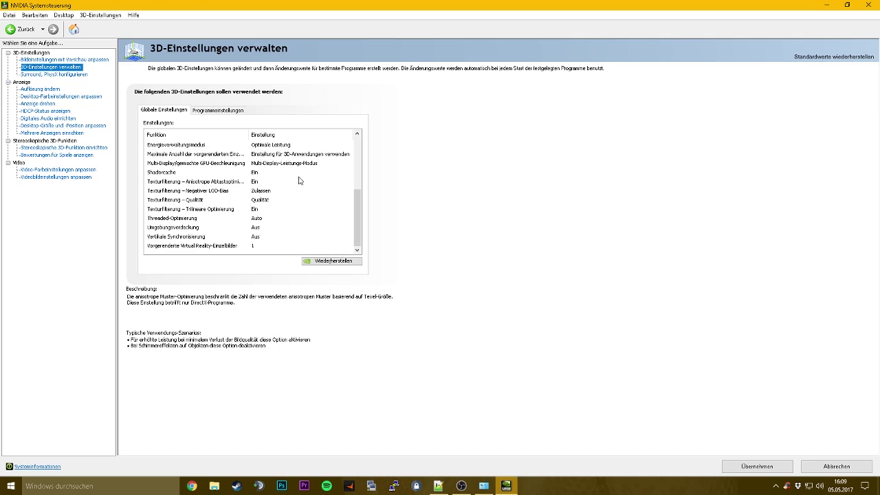
pyautogui.click(265, 237)
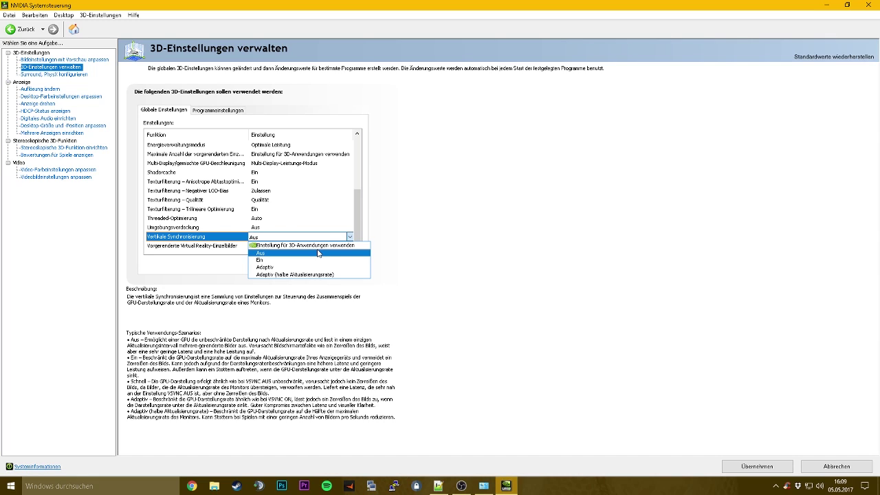
pyautogui.click(289, 254)
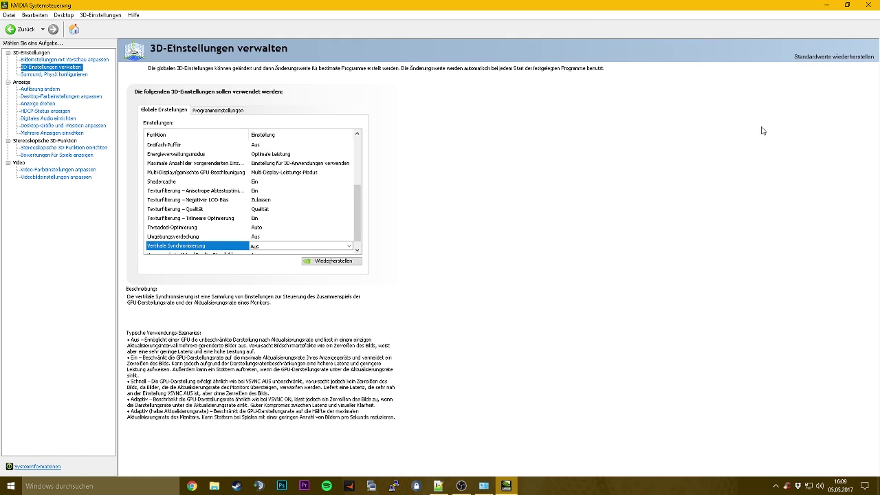
pyautogui.click(871, 5)
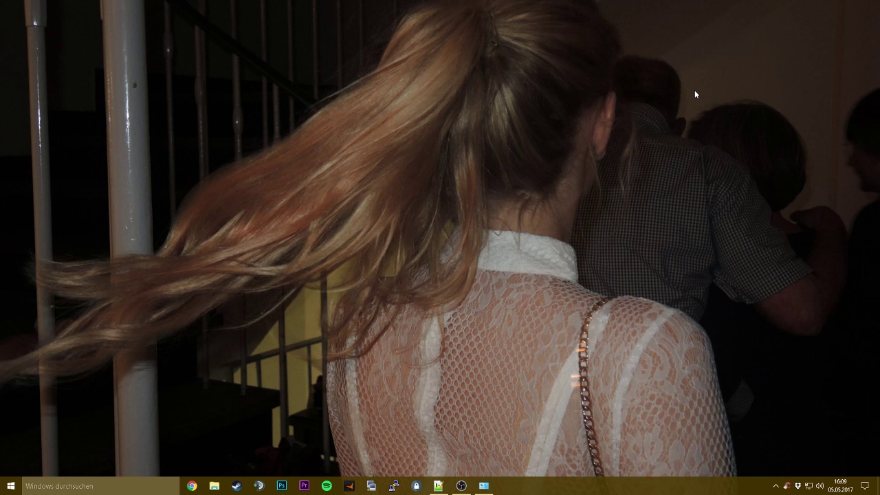
# Step: Open the user's Temp folder by searching Windows for %temp%
pyautogui.press('super')
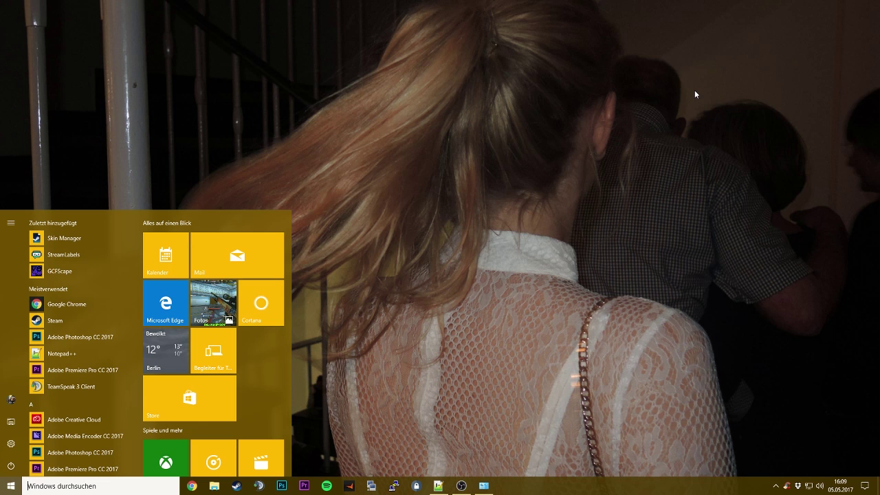
pyautogui.write('%temp%')
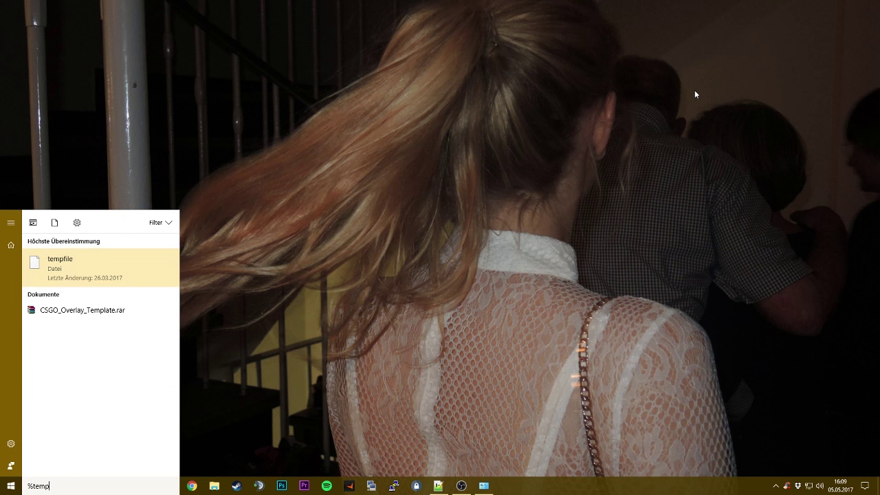
pyautogui.click(150, 304)
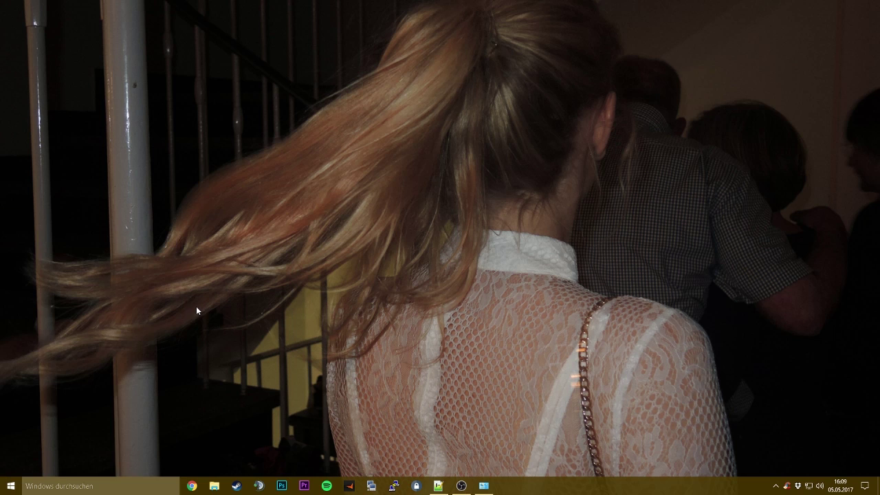
pyautogui.moveTo(268, 284); pyautogui.dragTo(167, 259)
pyautogui.moveTo(160, 220); pyautogui.dragTo(148, 255)
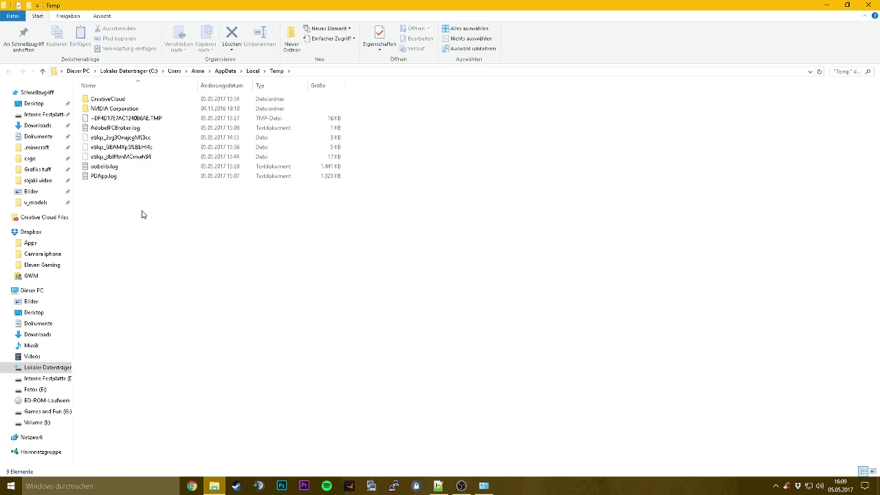
# Step: Permanently delete all files and folders in the Temp folder, skipping the files that are in use
pyautogui.moveTo(143, 215); pyautogui.dragTo(161, 235)
pyautogui.moveTo(167, 248); pyautogui.dragTo(250, 241)
pyautogui.moveTo(171, 206); pyautogui.dragTo(145, 89)
pyautogui.hotkey('shift', 'Delete')
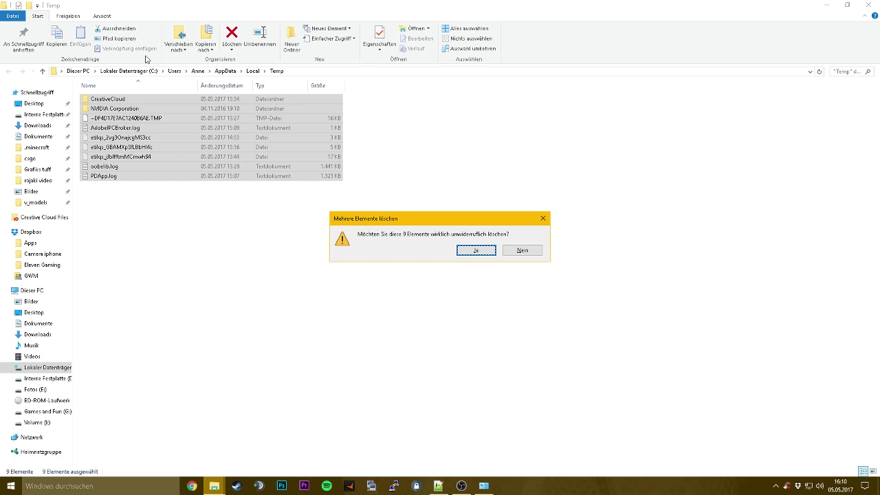
pyautogui.press('Return')
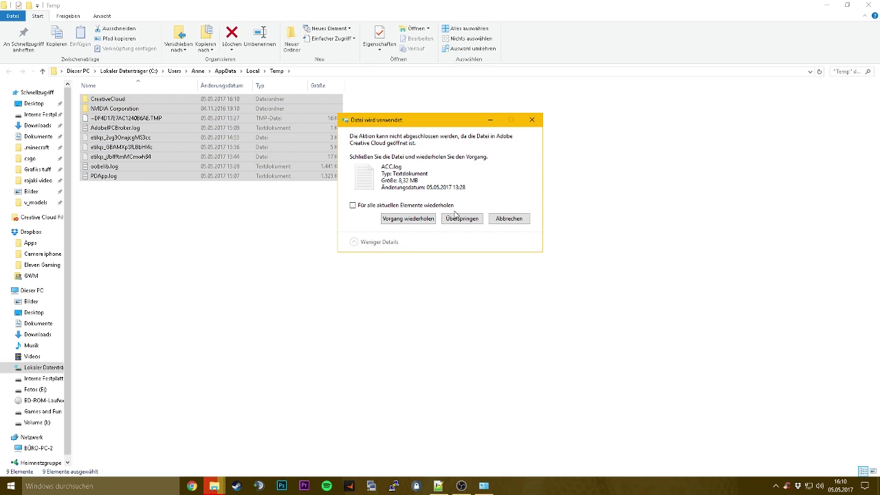
pyautogui.click(457, 218)
pyautogui.click(473, 223)
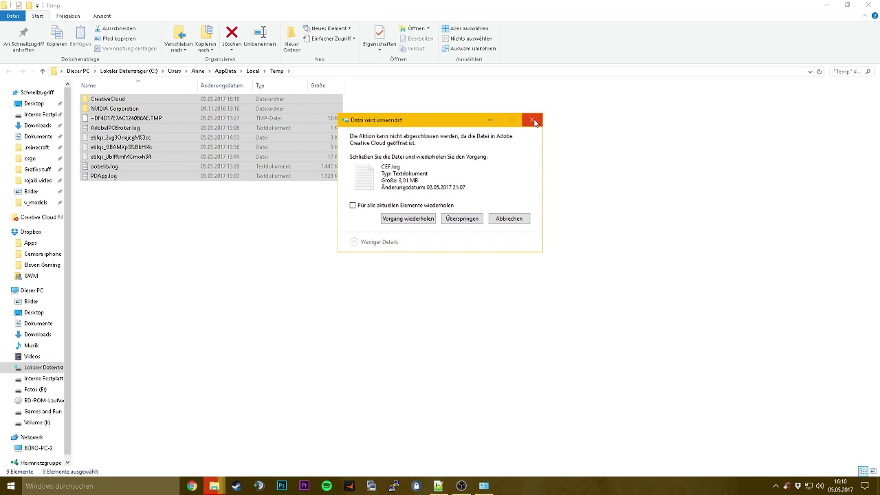
pyautogui.click(364, 202)
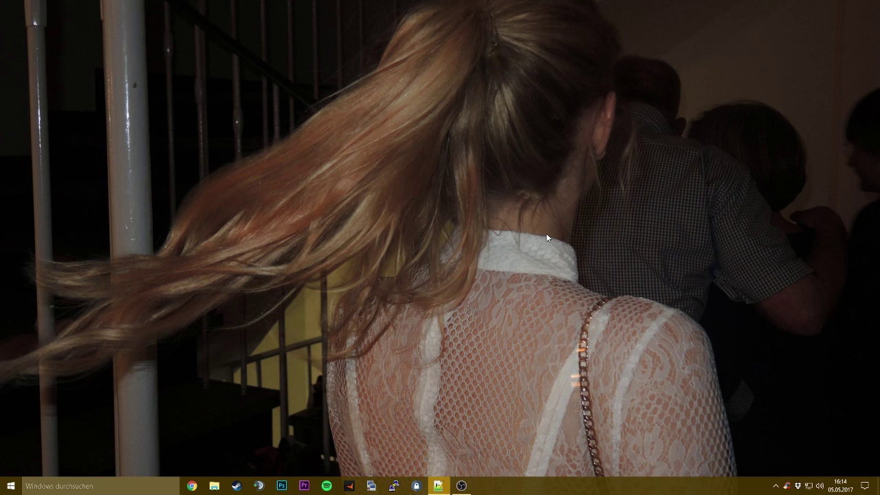
# Step: Open Dieser PC in a new Explorer window and show the computer's system properties
pyautogui.click(215, 485)
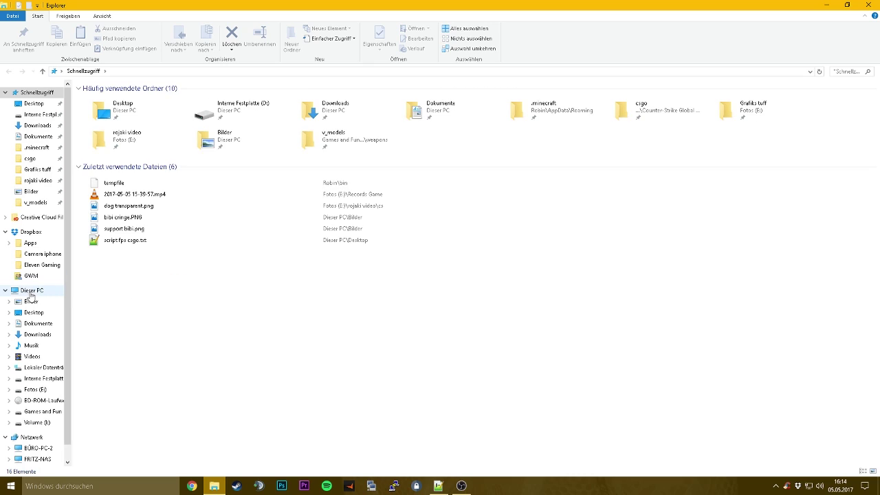
pyautogui.click(31, 290)
pyautogui.rightClick(250, 321)
pyautogui.click(283, 418)
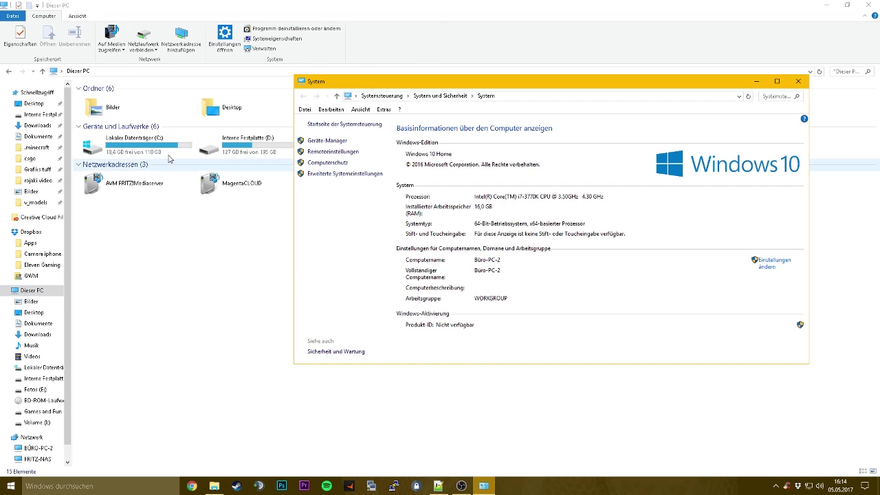
# Step: Open the Geräte-Manager and show the properties of the NVIDIA GeForce GTX 660 under Grafikkarte
pyautogui.click(328, 144)
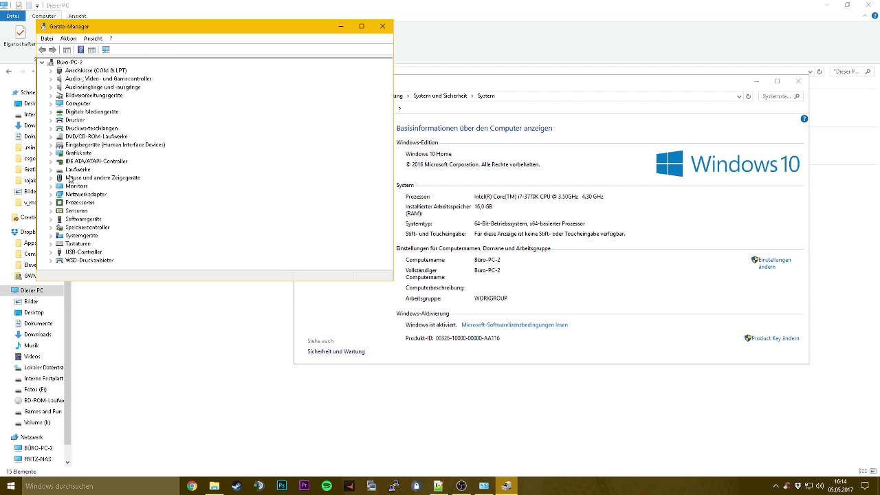
pyautogui.doubleClick(57, 154)
pyautogui.doubleClick(82, 163)
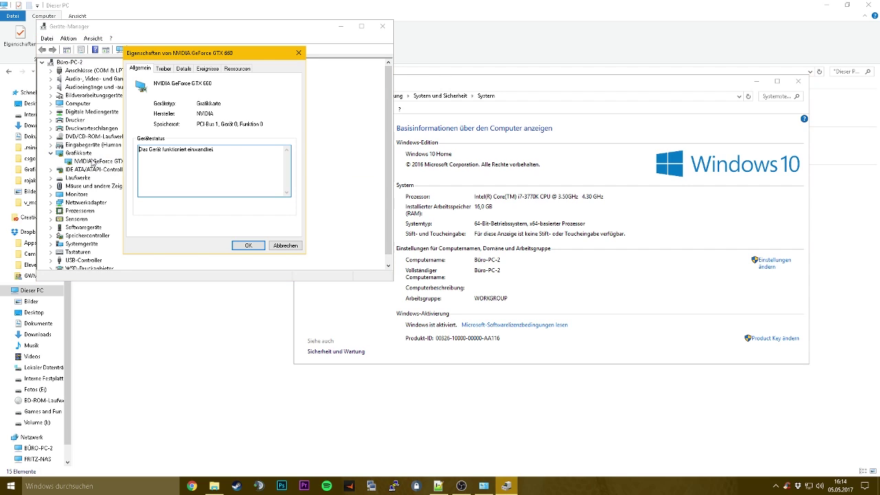
# Step: Display the Hardware-IDs in the graphics card's device details
pyautogui.click(181, 70)
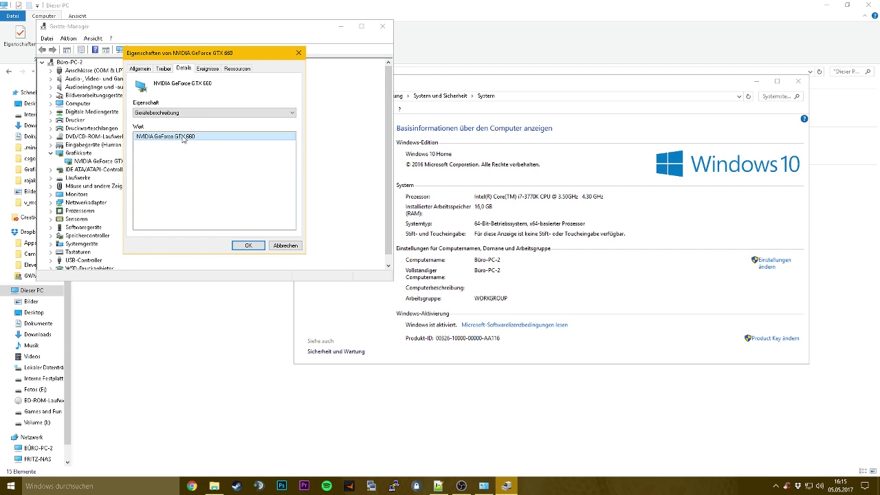
pyautogui.click(189, 113)
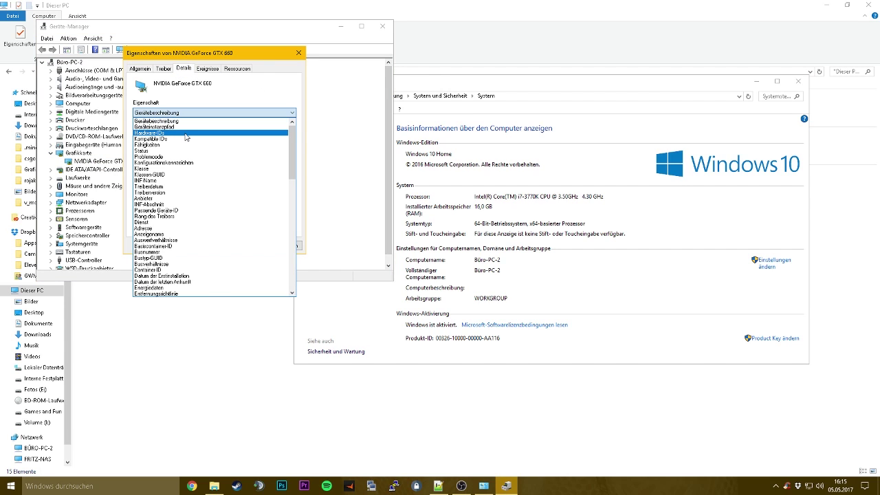
pyautogui.click(185, 137)
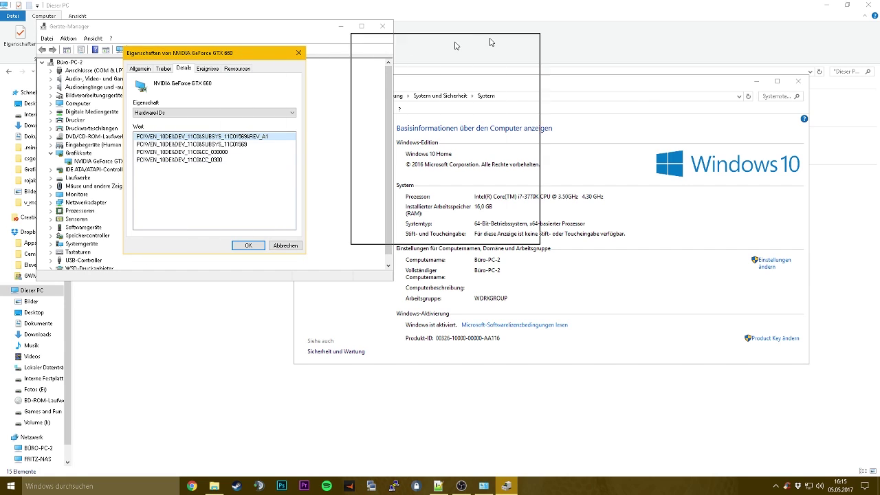
# Step: Move the graphics card's properties window aside and open the Registrierungs-Editor by running regedit
pyautogui.moveTo(490, 42); pyautogui.dragTo(621, 43)
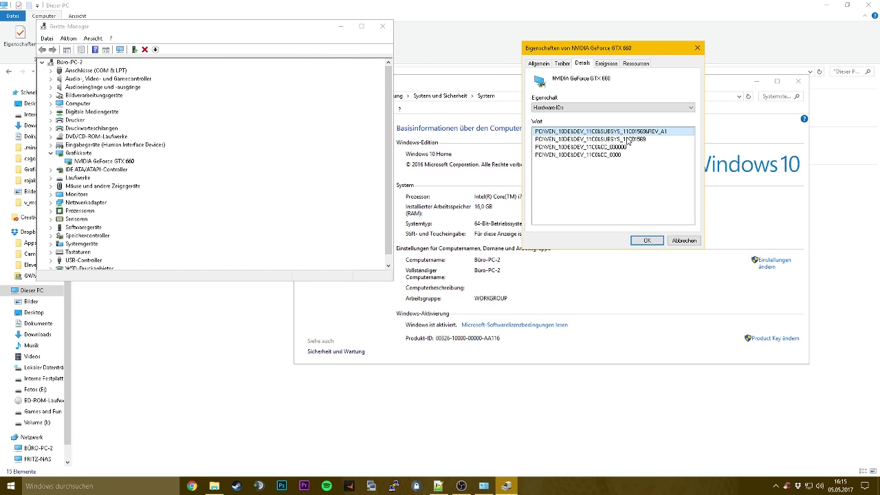
pyautogui.click(162, 483)
pyautogui.write('reg')
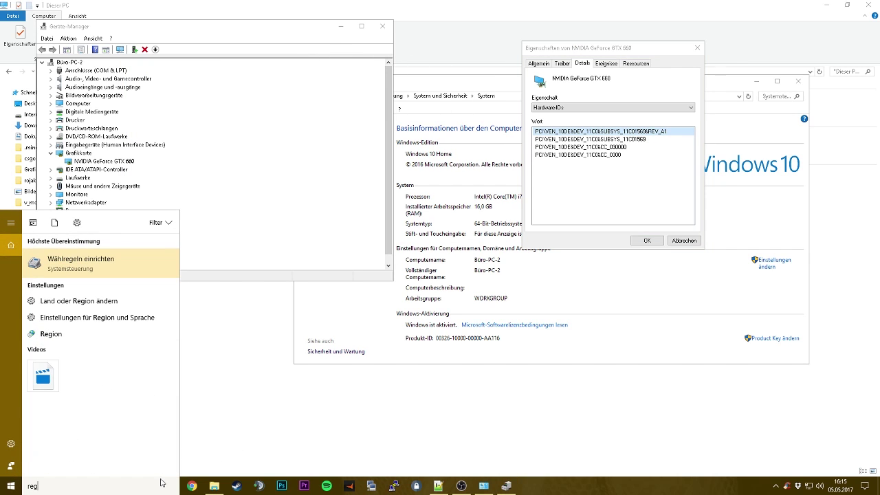
pyautogui.write('edit')
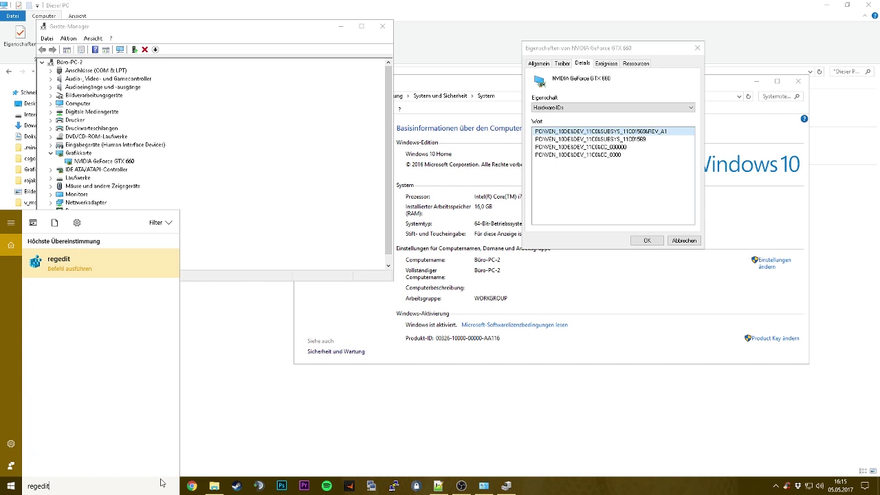
pyautogui.press('Return')
pyautogui.scroll(8, 228, 194)
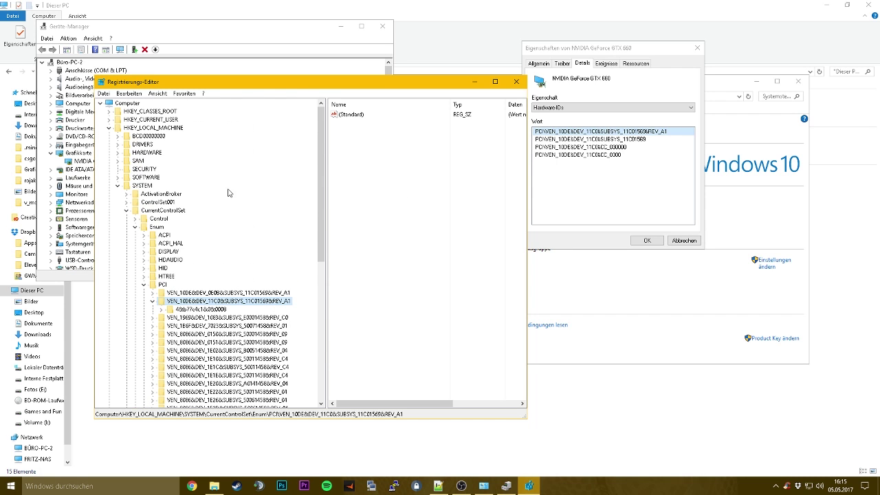
# Step: Expand the graphics card's VEN_10DE&DEV_11C0 key under PCI through Device Parameters to the subkeys of Interrupt Management
pyautogui.click(161, 311)
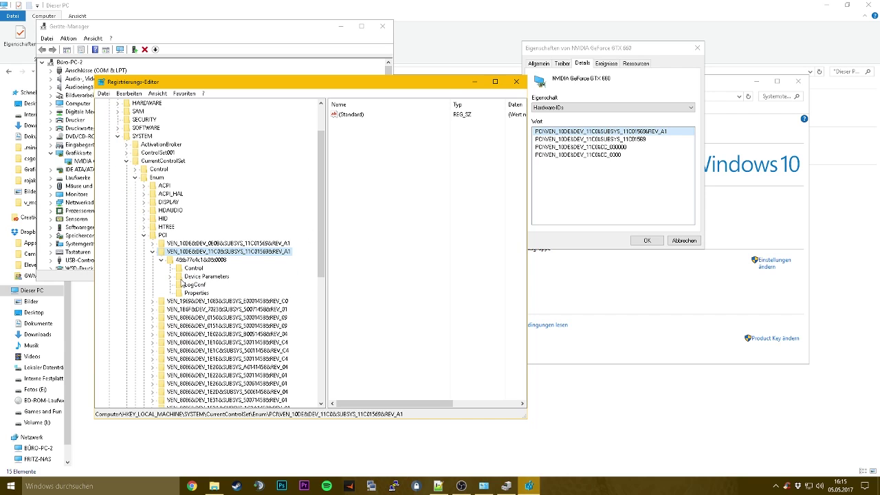
pyautogui.click(173, 276)
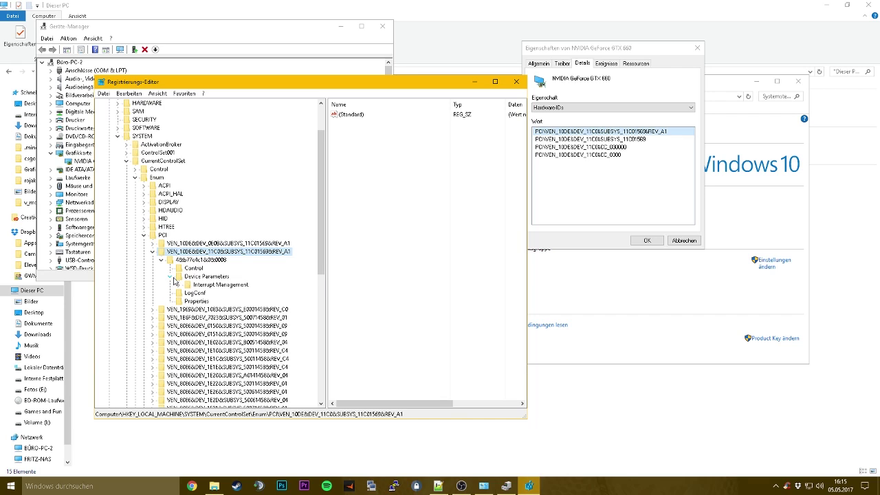
pyautogui.click(180, 284)
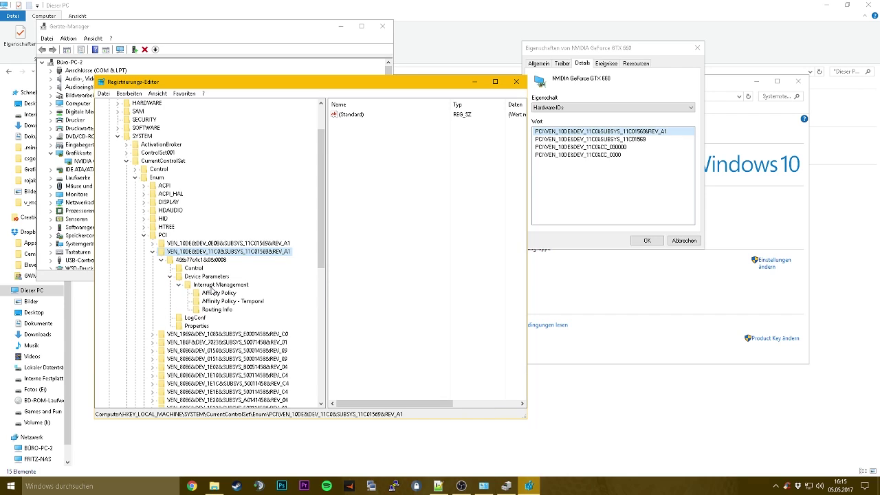
pyautogui.click(217, 286)
pyautogui.click(217, 309)
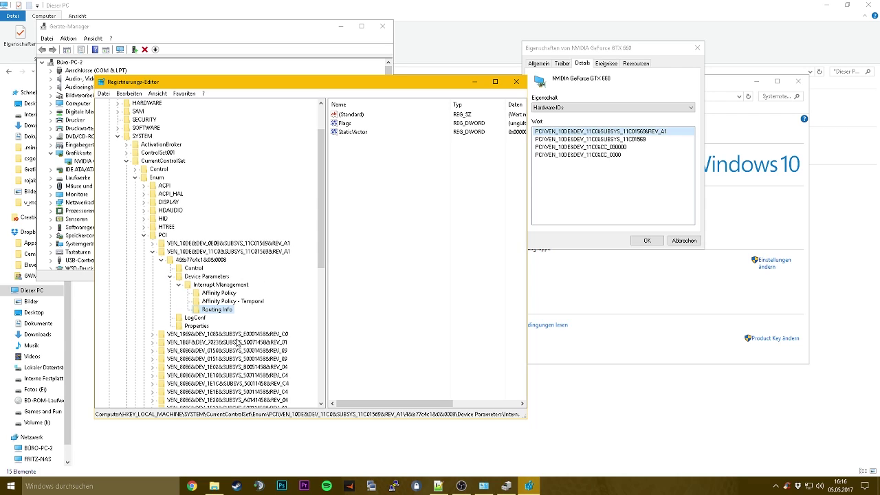
# Step: Create a key named MessageSignaledInterruptProperties under the graphics card's Interrupt Management key
pyautogui.click(220, 285)
pyautogui.rightClick(219, 285)
pyautogui.moveTo(264, 301)
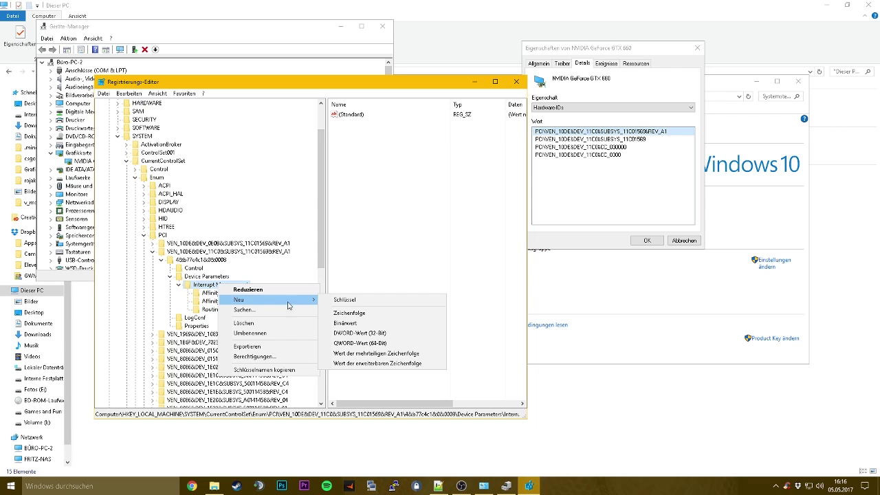
pyautogui.click(347, 297)
pyautogui.write('MessageSignaledInterruptProperties')
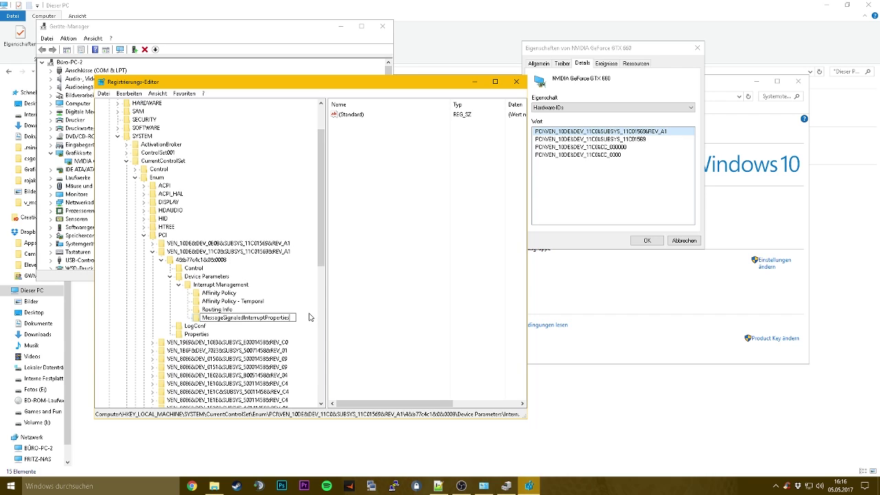
pyautogui.press('Return')
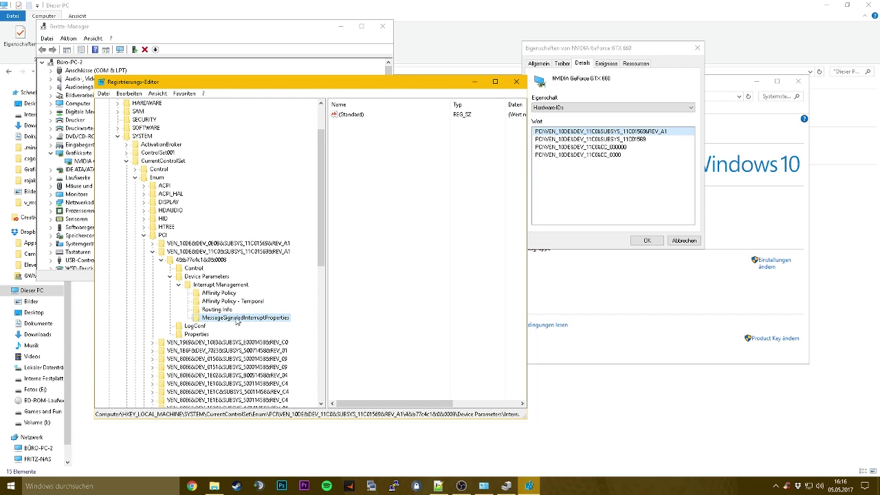
# Step: Create a 32-bit DWORD value named MSISupported in the MessageSignaledInterruptProperties key and set its data to 1
pyautogui.rightClick(385, 177)
pyautogui.moveTo(425, 184)
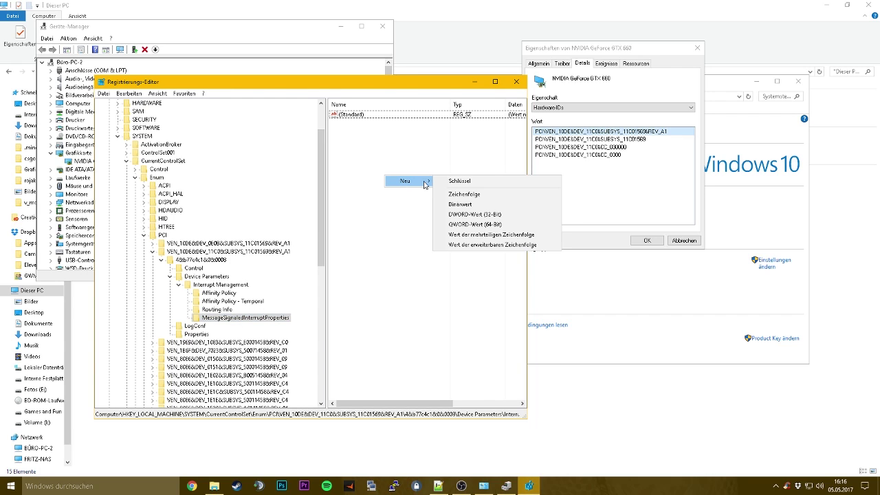
pyautogui.click(503, 218)
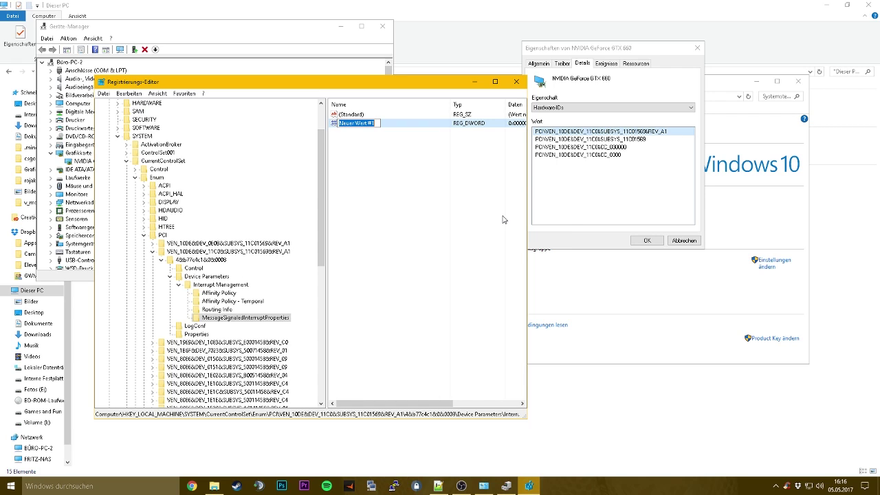
pyautogui.write('MSISupported')
pyautogui.press('Return')
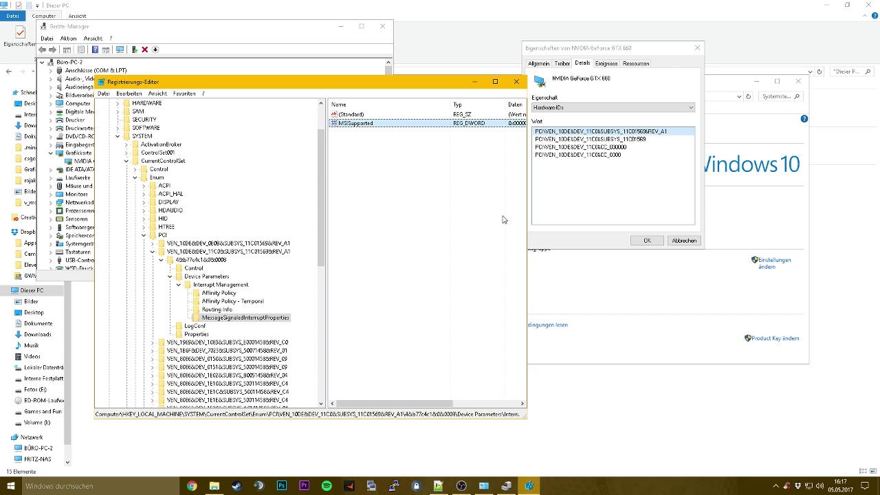
pyautogui.doubleClick(411, 125)
pyautogui.write('1')
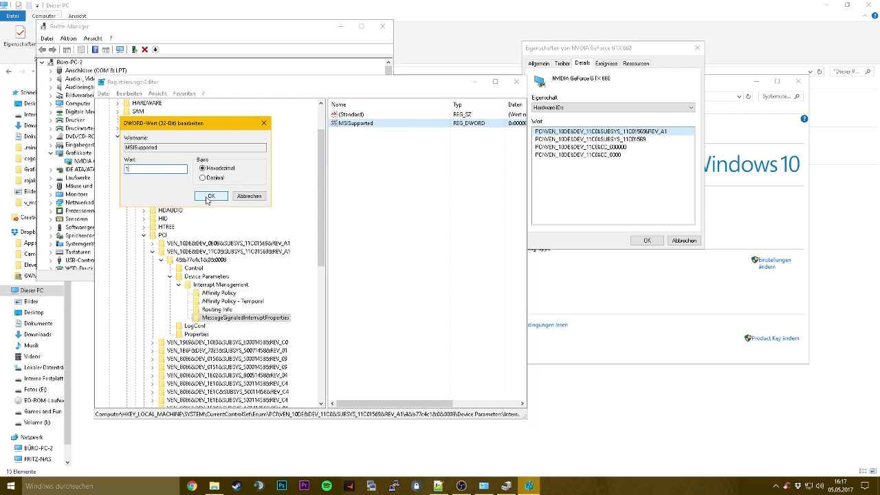
pyautogui.click(209, 198)
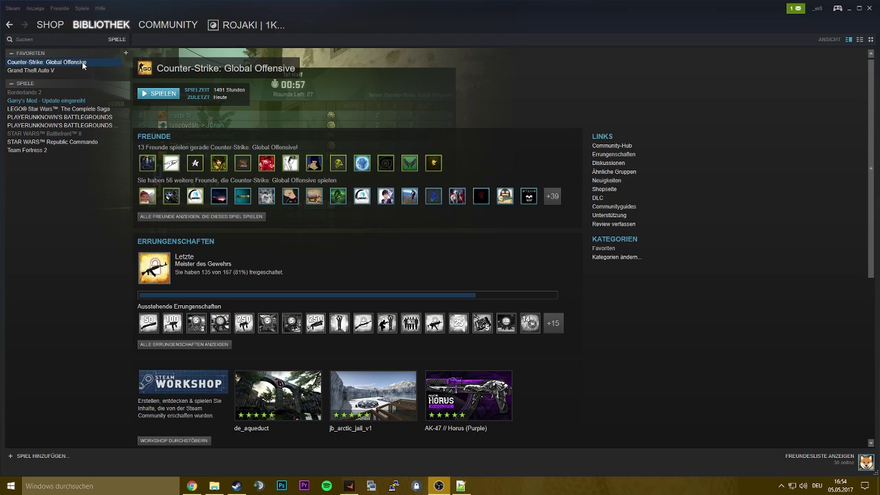
# Step: Show the launch options of Counter-Strike: Global Offensive from its properties in the Steam library
pyautogui.rightClick(82, 61)
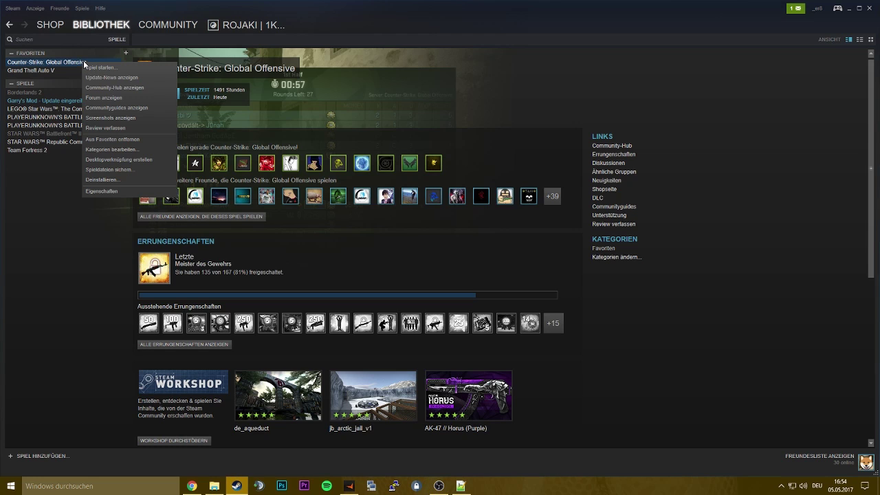
pyautogui.click(100, 191)
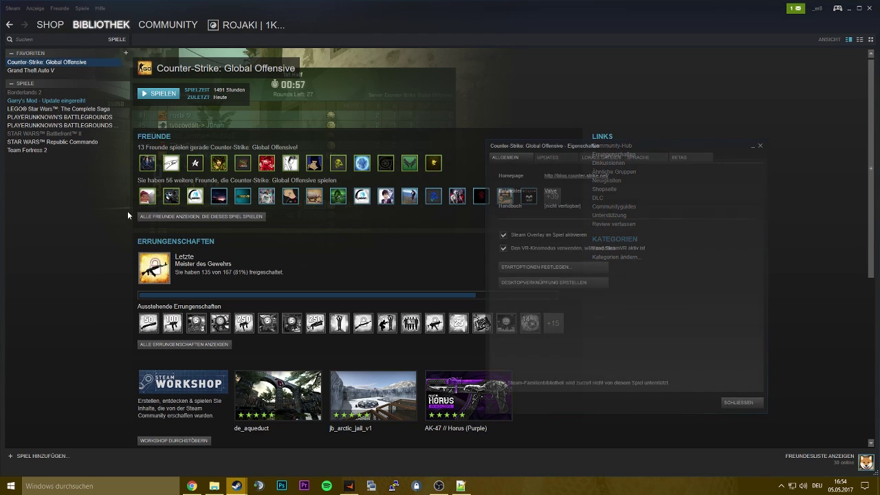
pyautogui.click(529, 267)
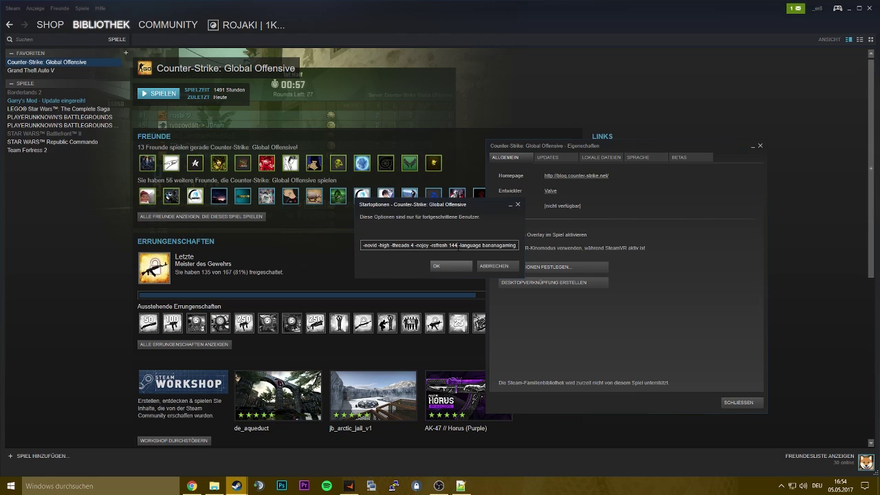
# Step: Examine the individual Counter-Strike launch options, including -novid, -high and -refresh
pyautogui.click(368, 245)
pyautogui.moveTo(516, 245)
pyautogui.mouseDown()
pyautogui.moveTo(382, 245)
pyautogui.moveTo(515, 245)
pyautogui.mouseUp()
pyautogui.doubleClick(371, 245)
pyautogui.click(385, 245)
pyautogui.doubleClick(440, 245)
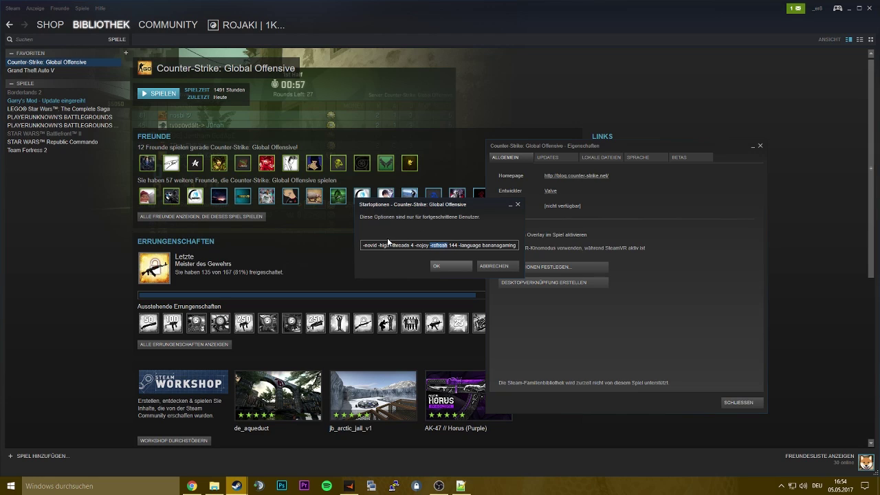
pyautogui.doubleClick(370, 245)
pyautogui.doubleClick(383, 245)
pyautogui.moveTo(430, 245); pyautogui.dragTo(448, 246)
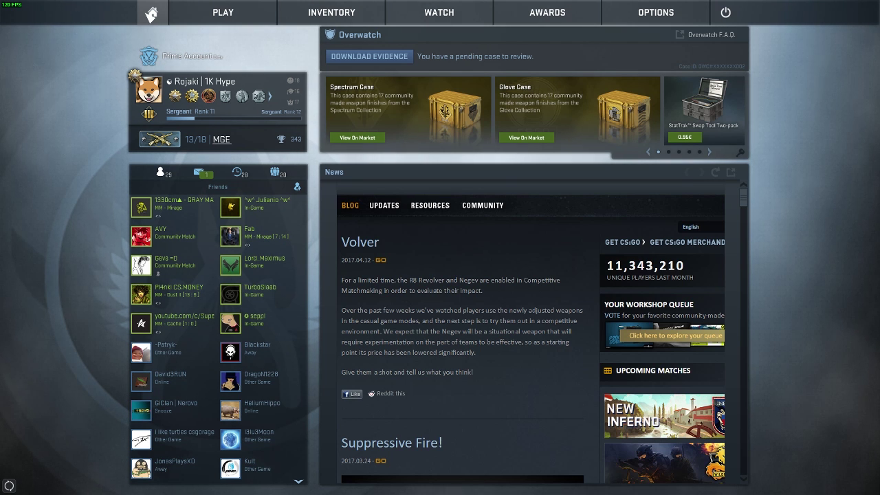
# Step: In Counter-Strike: Global Offensive's video settings, choose Television as Color Mode and Fullscreen as Display Mode
pyautogui.moveTo(655, 14)
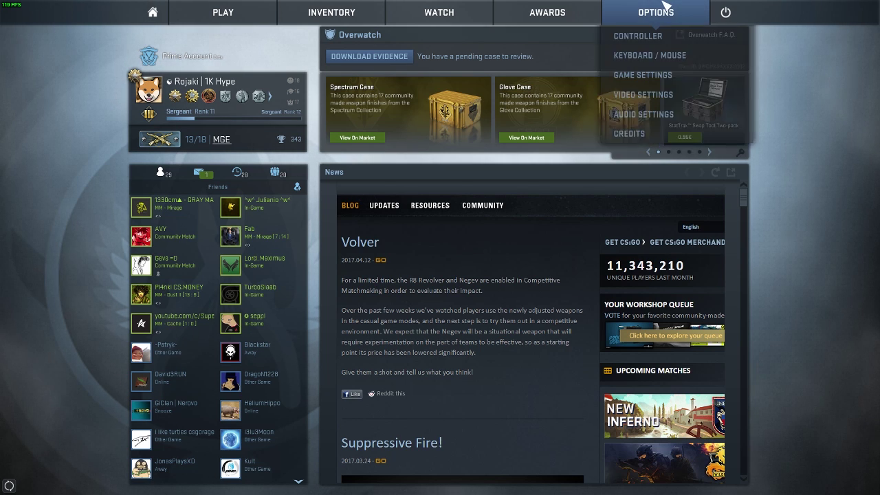
pyautogui.click(646, 102)
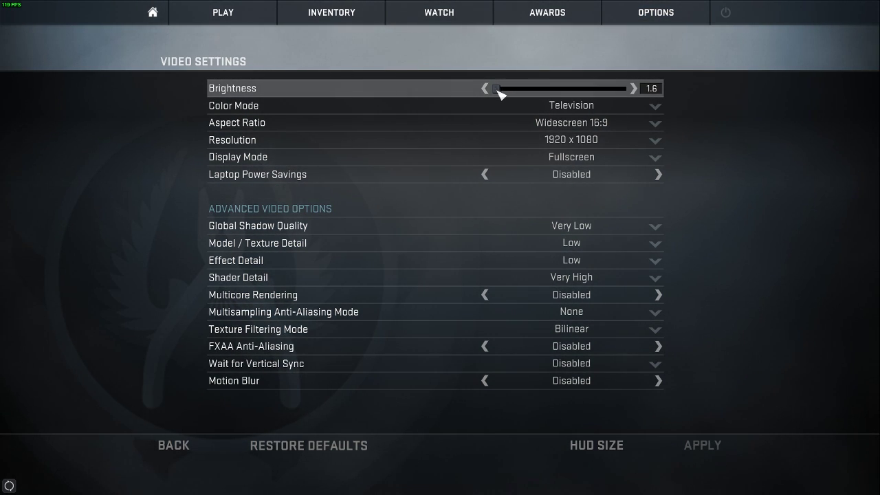
pyautogui.click(555, 109)
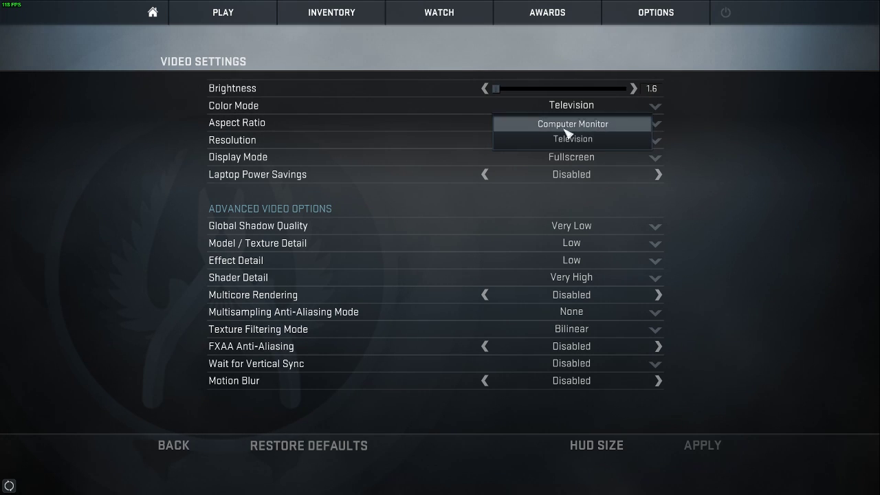
pyautogui.click(571, 125)
pyautogui.click(581, 107)
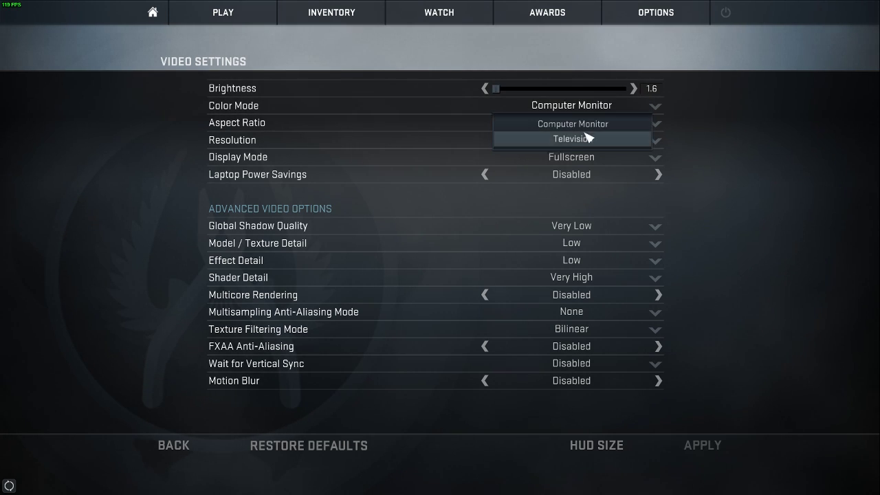
pyautogui.click(588, 139)
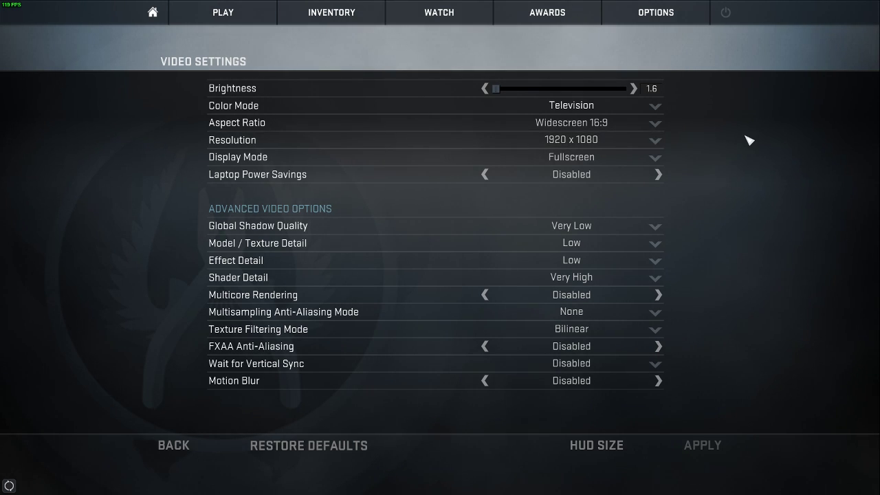
pyautogui.click(618, 159)
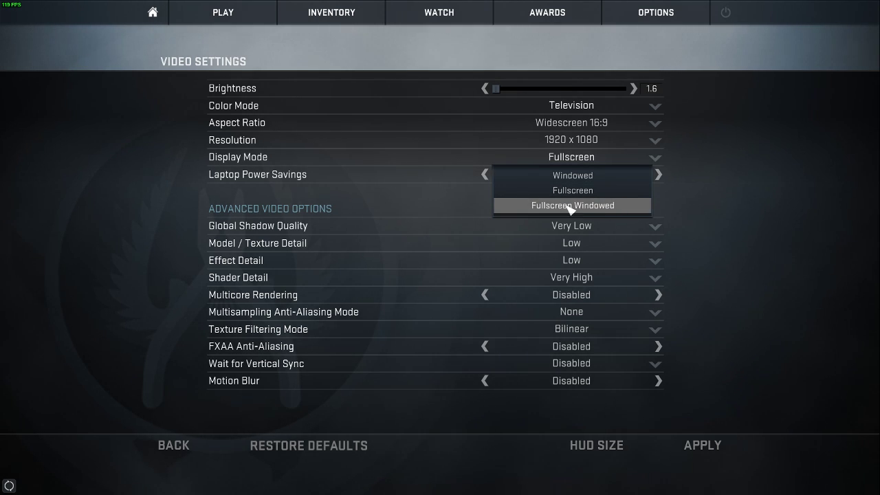
pyautogui.click(608, 195)
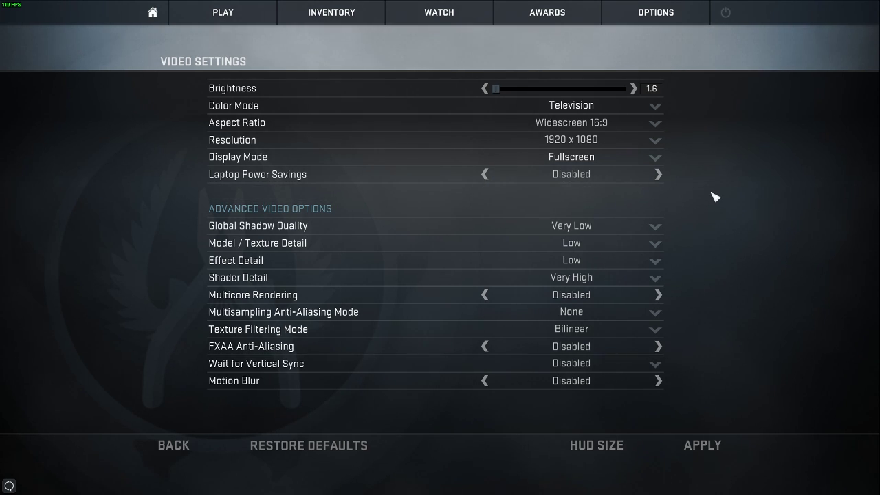